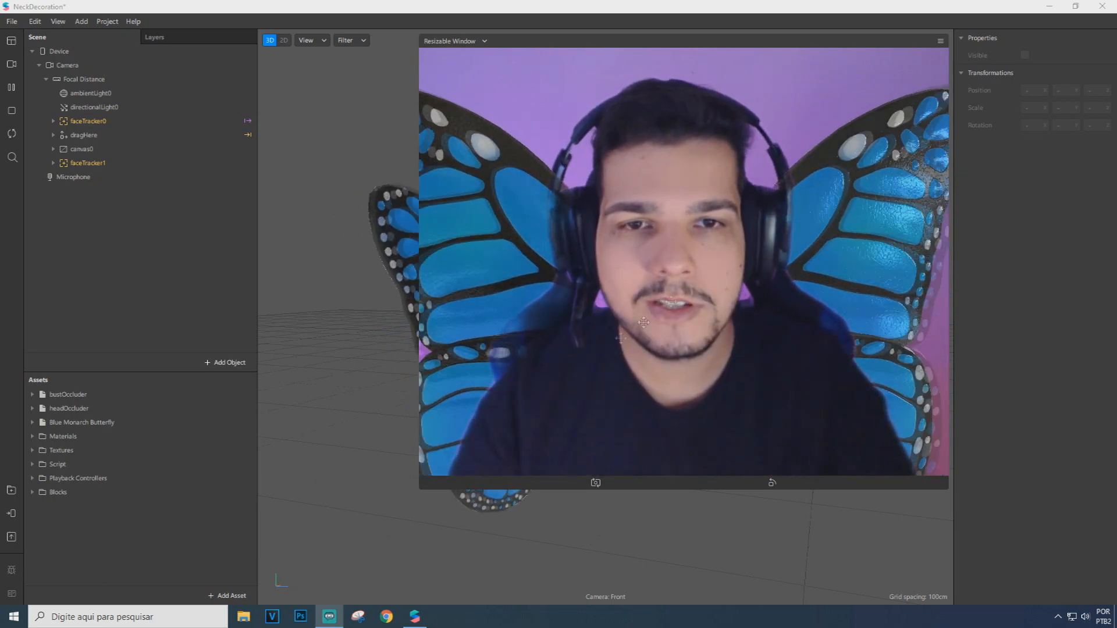
Close the open project and create a maximized new project from the Neck Decoration template
{"action": "left_click", "coordinate": [1101, 6]}
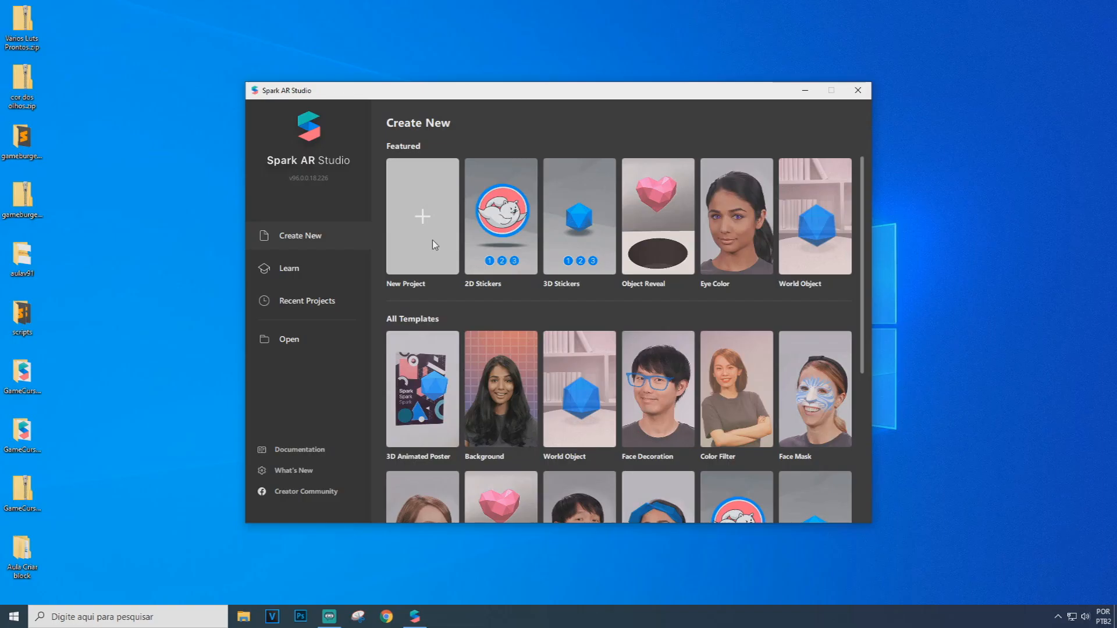
{"action": "scroll", "coordinate": [564, 265], "scroll_direction": "down", "scroll_amount": 5}
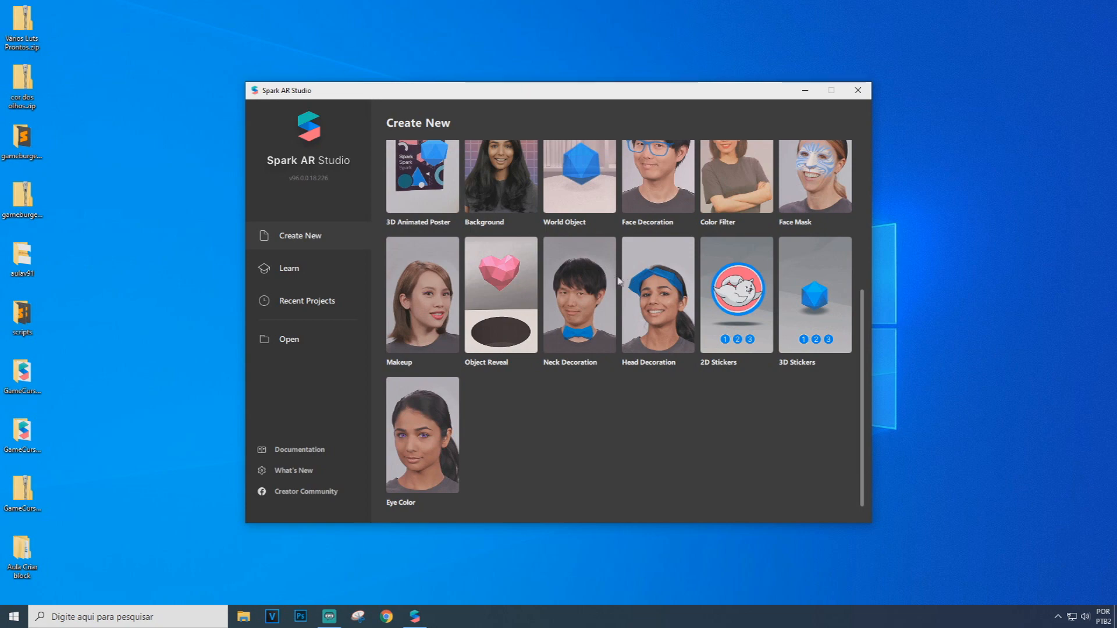
{"action": "left_click", "coordinate": [593, 263]}
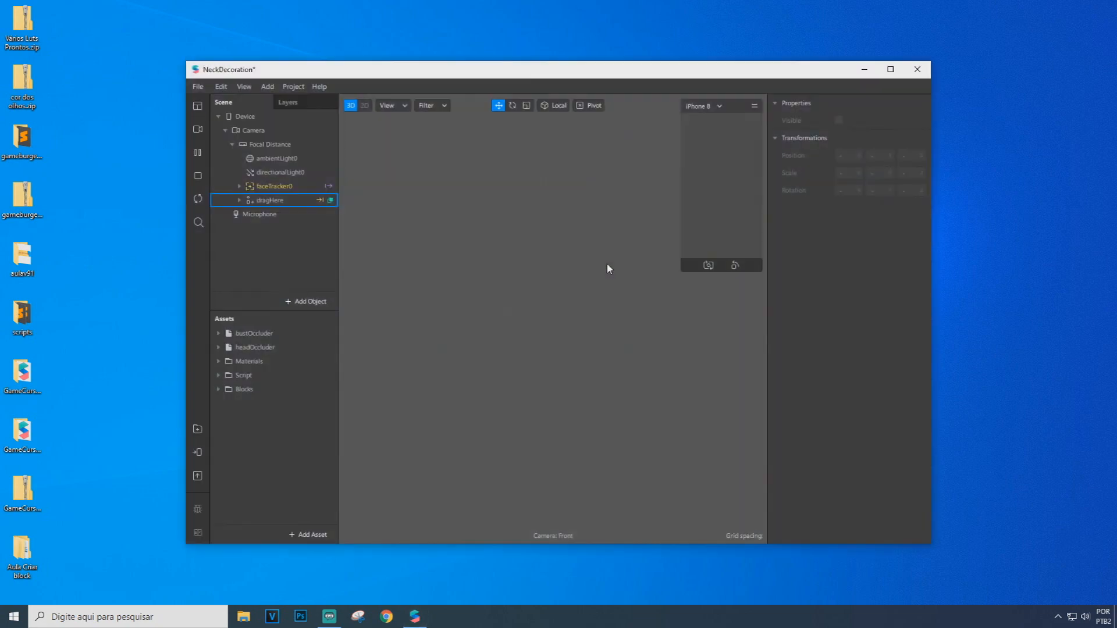
{"action": "double_click", "coordinate": [609, 72]}
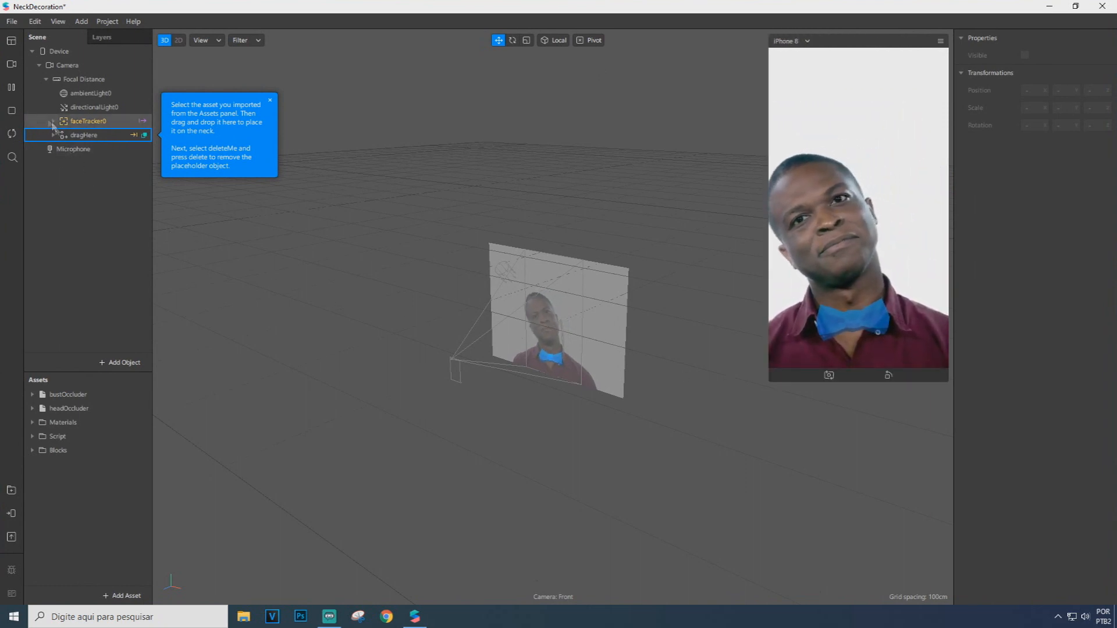
Use the c922 Pro Stream Webcam as the video source and enlarge the preview as a Resizable Window
{"action": "left_click", "coordinate": [11, 64]}
{"action": "left_click", "coordinate": [66, 85]}
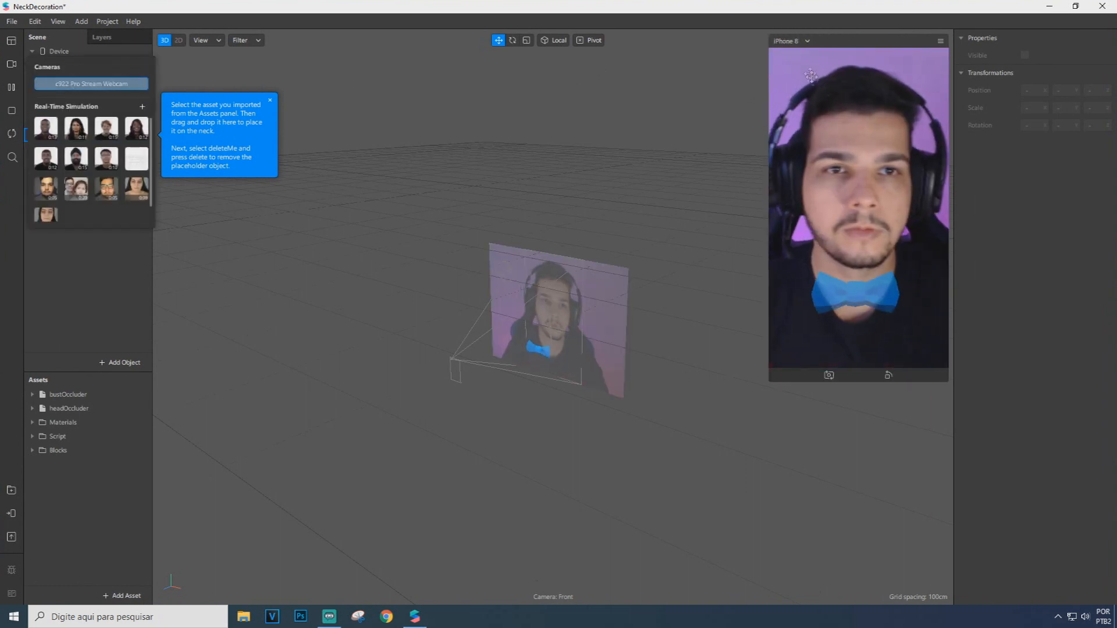
{"action": "left_click", "coordinate": [789, 40]}
{"action": "left_click_drag", "start_coordinate": [770, 379], "coordinate": [648, 335]}
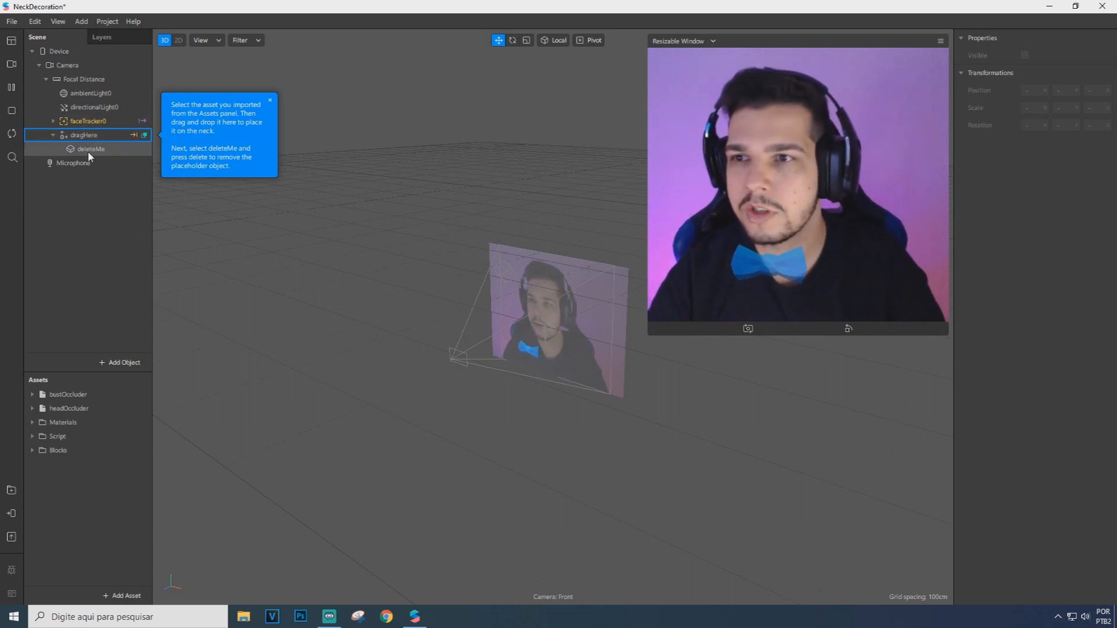
{"action": "left_click", "coordinate": [88, 150]}
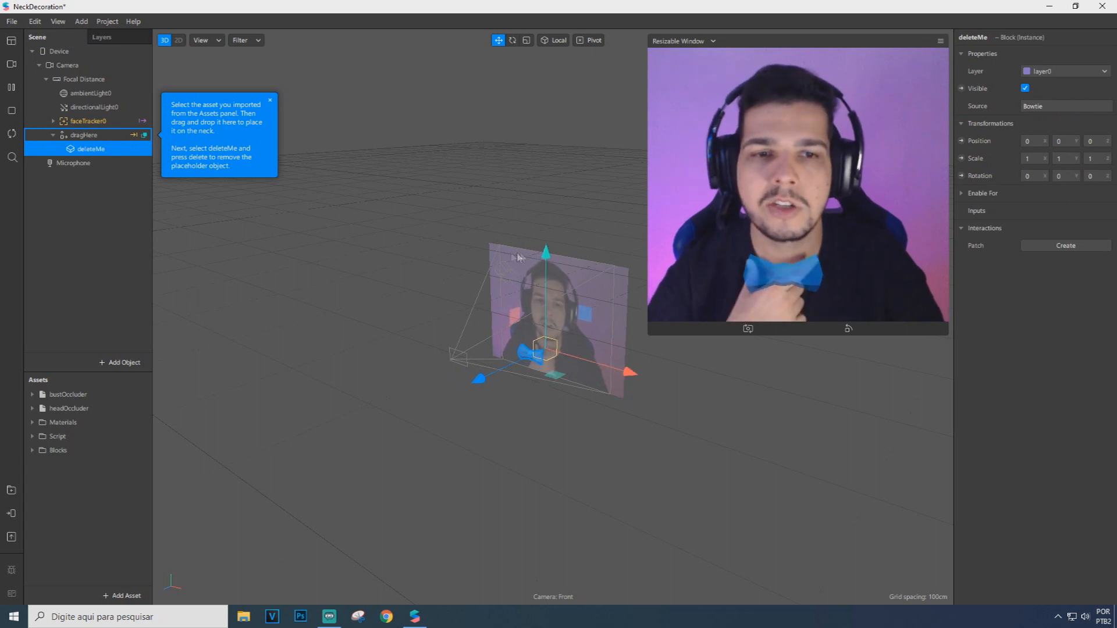
{"action": "left_click", "coordinate": [85, 139]}
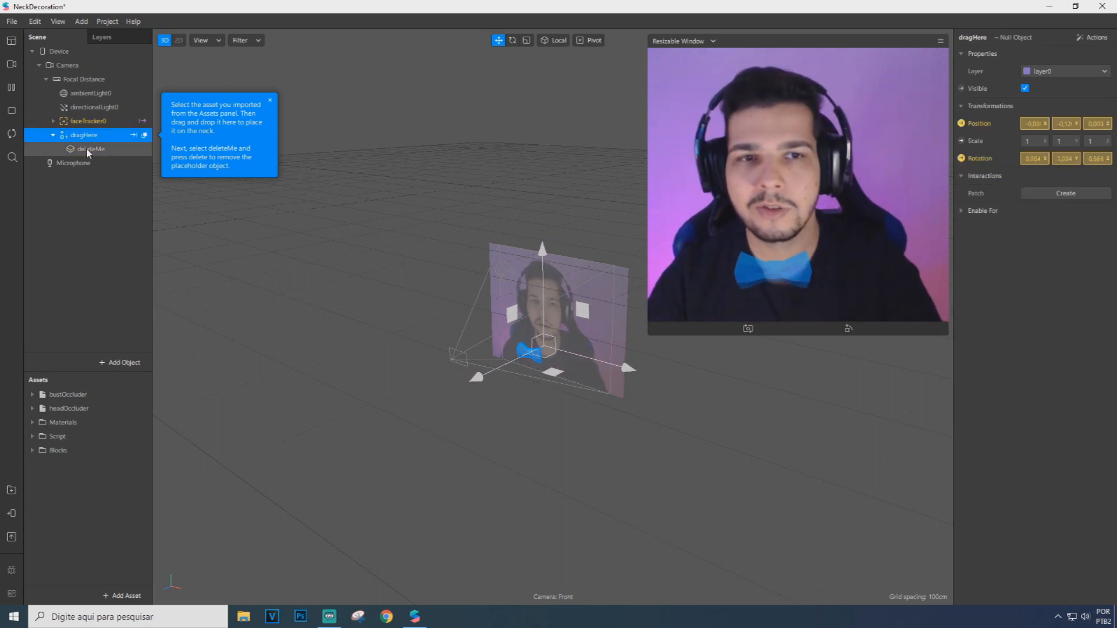
{"action": "left_click", "coordinate": [82, 224]}
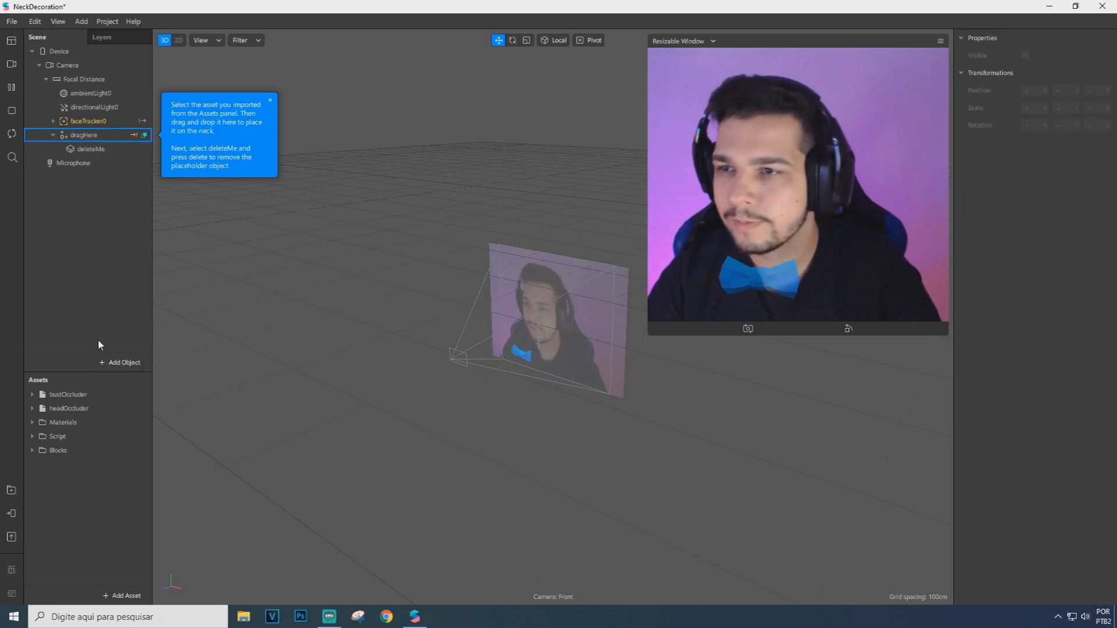
Search the AR Library's 3D Objects for "butterfly"
{"action": "left_click", "coordinate": [11, 492]}
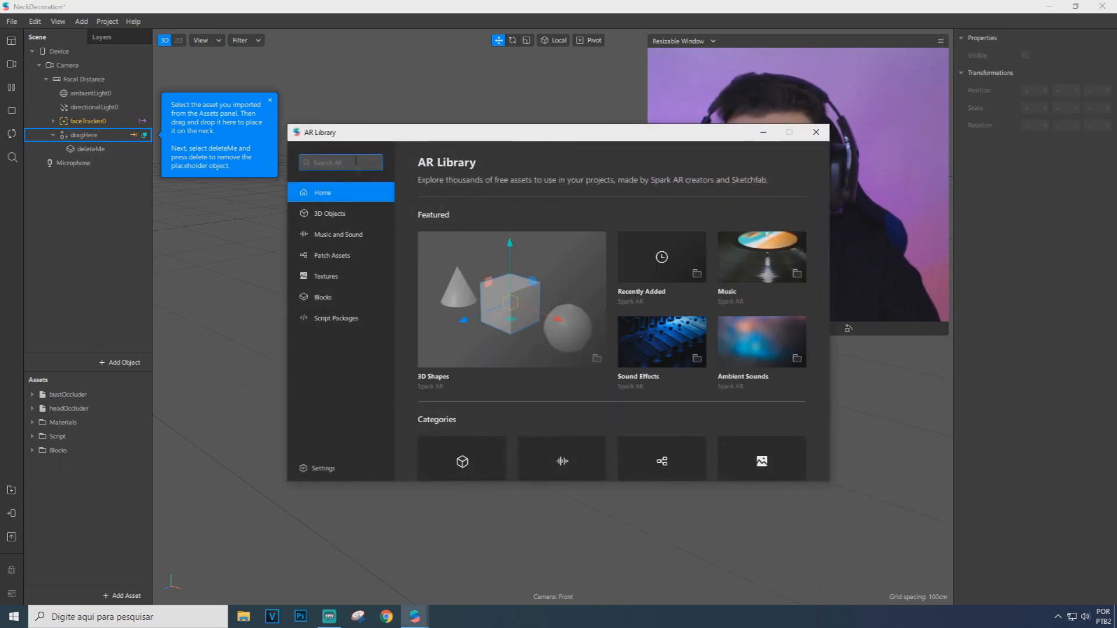
{"action": "left_click", "coordinate": [335, 214]}
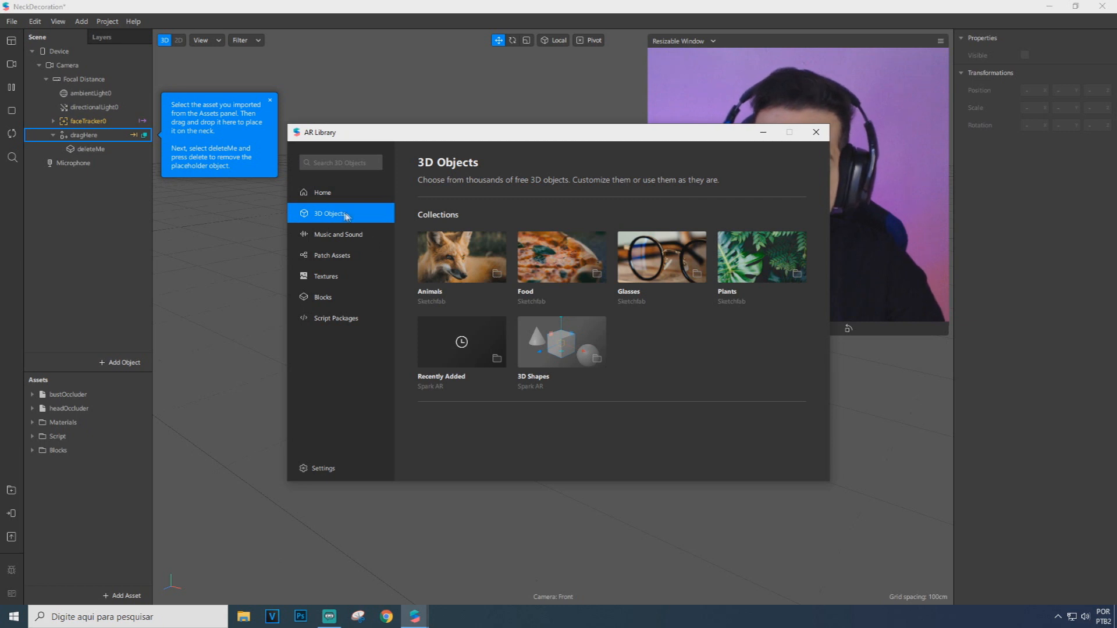
{"action": "left_click", "coordinate": [354, 162]}
{"action": "type", "text": "butterfly"}
{"action": "key", "text": "Return"}
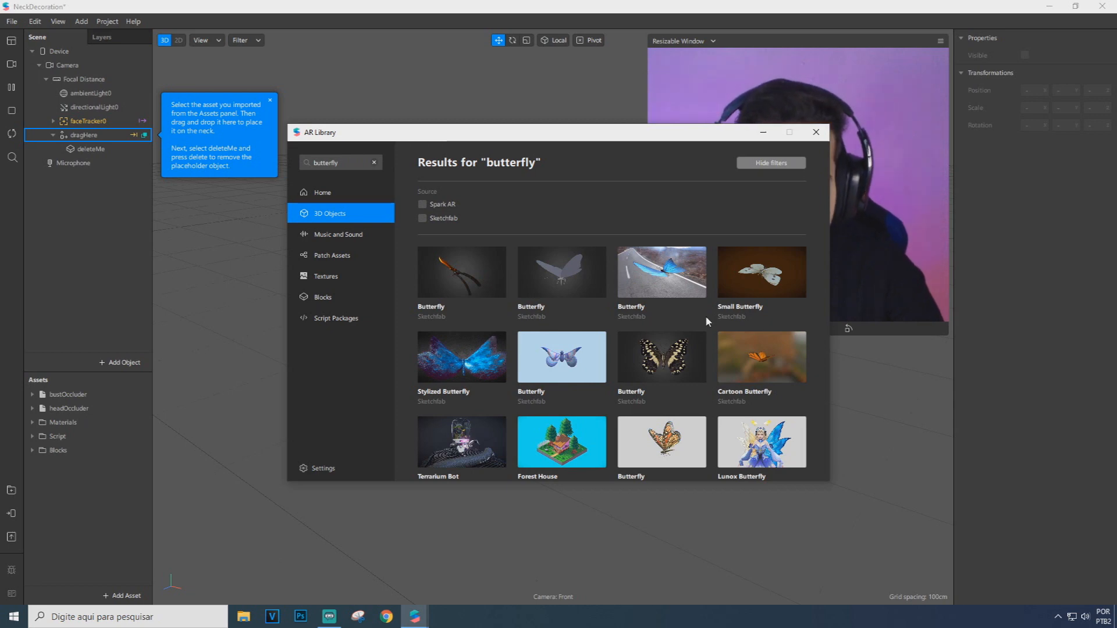
Import the Blue Monarch Butterfly model from the search results and close the AR Library
{"action": "scroll", "coordinate": [705, 317], "scroll_direction": "down", "scroll_amount": 2}
{"action": "left_click", "coordinate": [668, 419]}
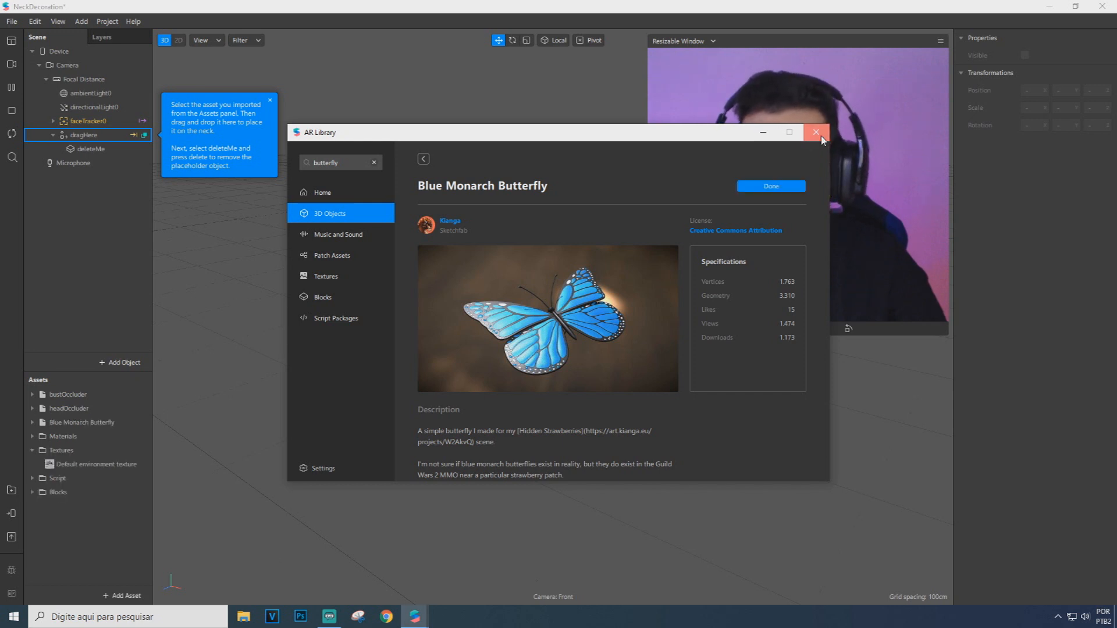
{"action": "left_click", "coordinate": [820, 137]}
Replace the deleteMe bowtie placeholder under dragHere with the Blue Monarch Butterfly asset
{"action": "left_click", "coordinate": [64, 423]}
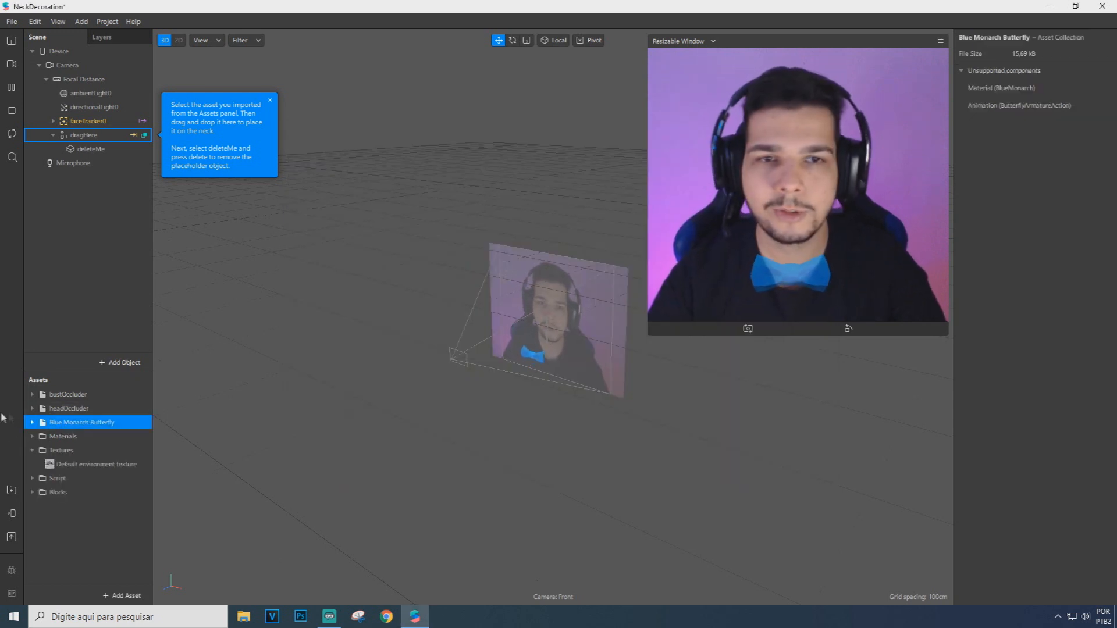
{"action": "left_click", "coordinate": [89, 149]}
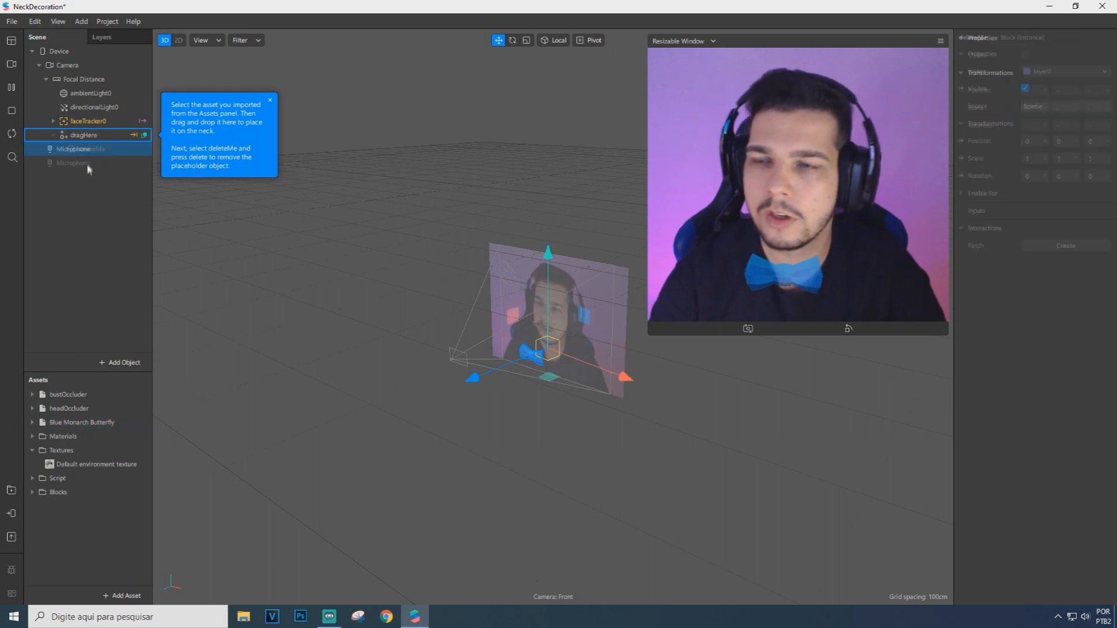
{"action": "key", "text": "Delete"}
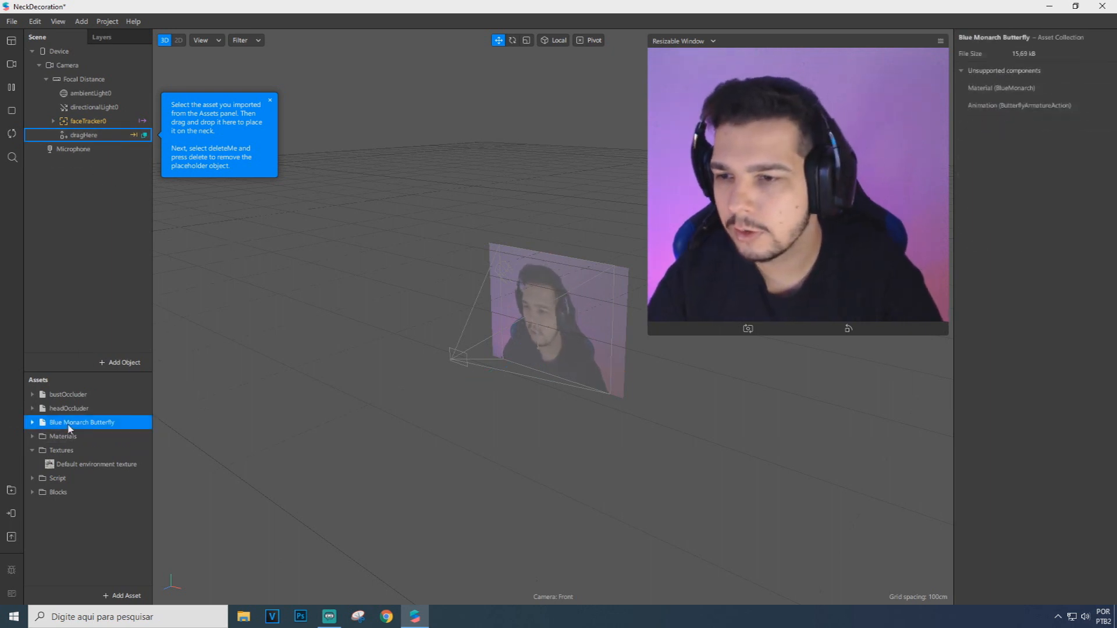
{"action": "left_click_drag", "start_coordinate": [82, 133], "coordinate": [82, 135]}
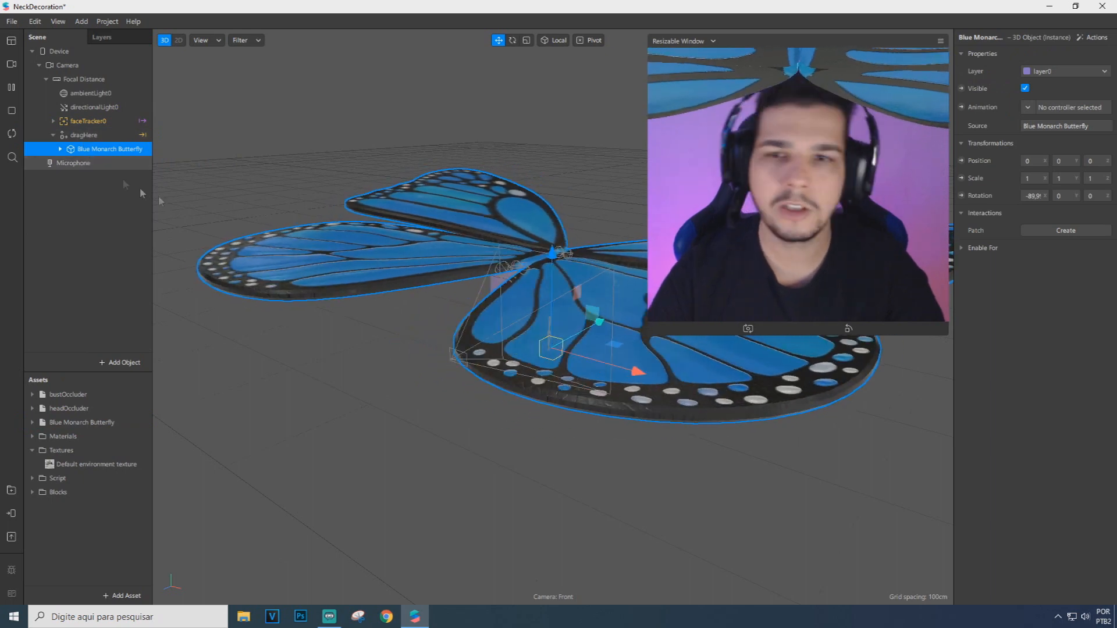
Set the butterfly's rotation to 0 on X and 180 on Y so it stands upright behind the person
{"action": "middle_click_drag", "start_coordinate": [522, 257], "coordinate": [555, 263]}
{"action": "scroll", "coordinate": [549, 334], "scroll_direction": "up", "scroll_amount": 3}
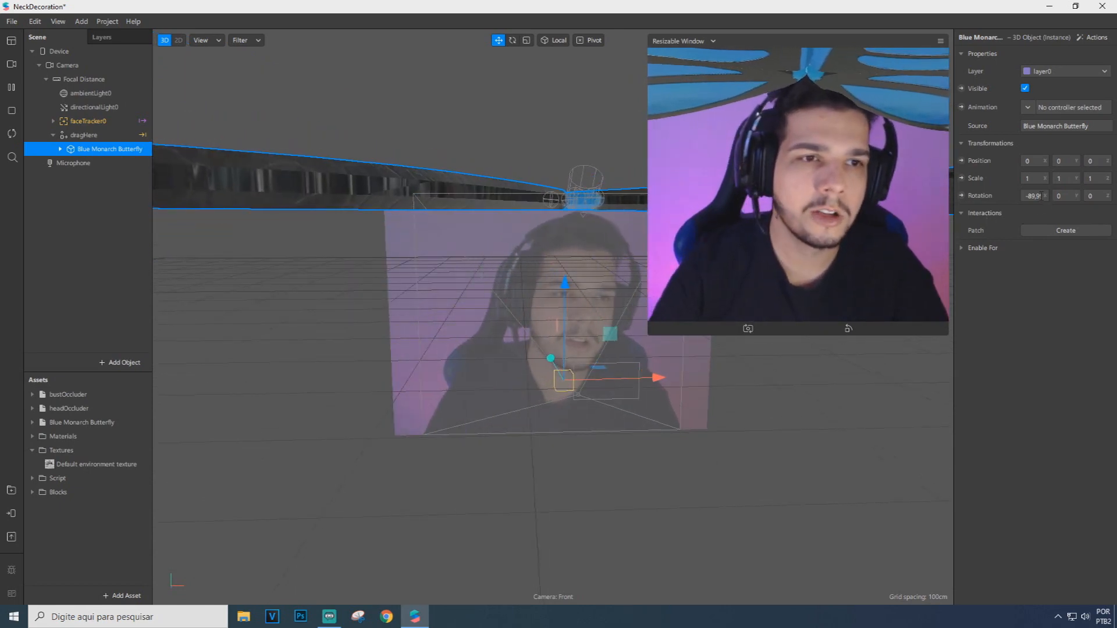
{"action": "key", "text": "ctrl+a"}
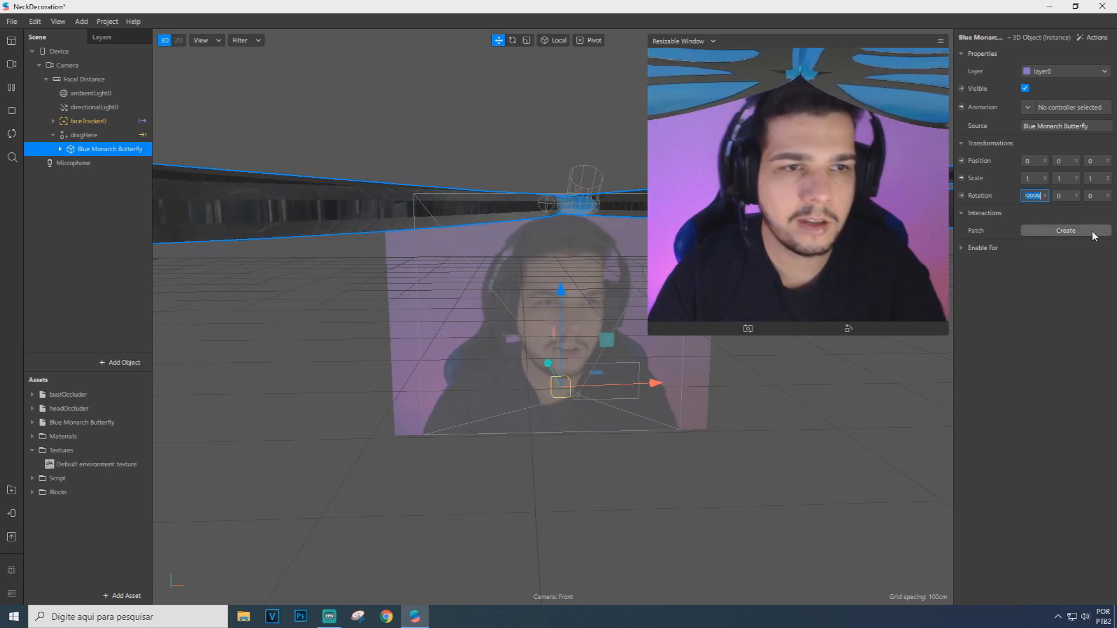
{"action": "type", "text": "0"}
{"action": "key", "text": "Return"}
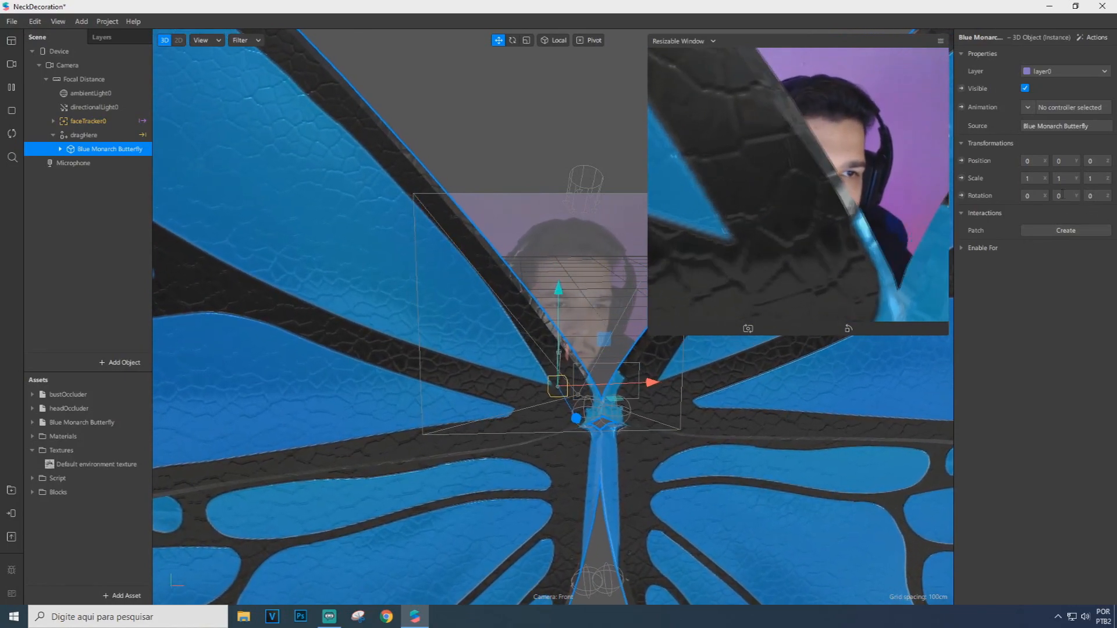
{"action": "type", "text": "180"}
{"action": "key", "text": "Return"}
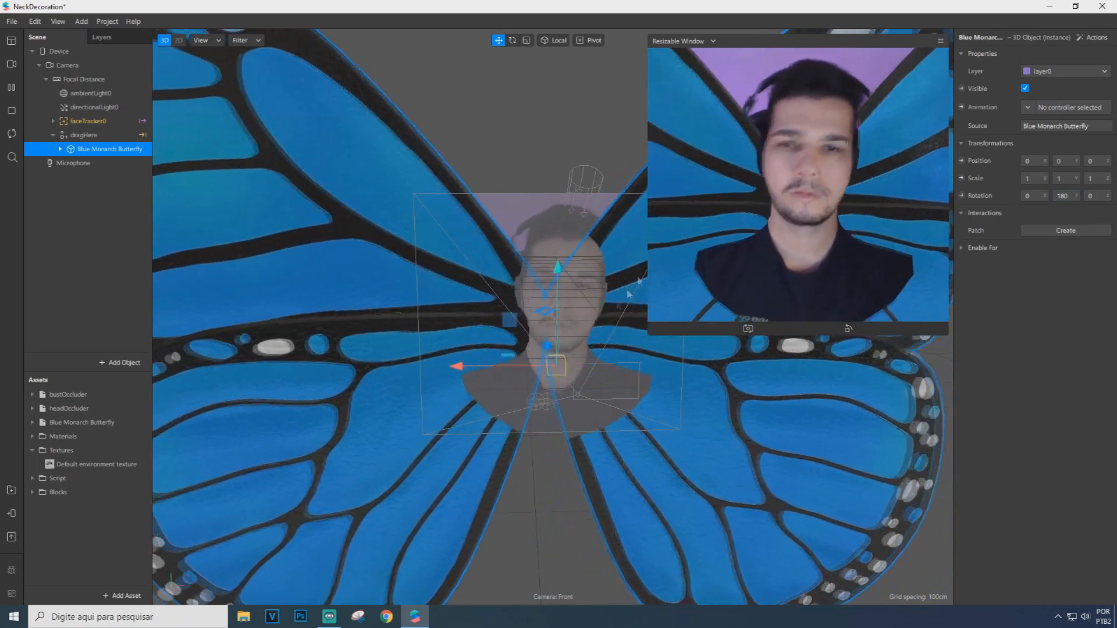
Set the butterfly's scale to 0.4 on all three axes
{"action": "left_click_drag", "start_coordinate": [508, 361], "coordinate": [427, 386], "text": "alt"}
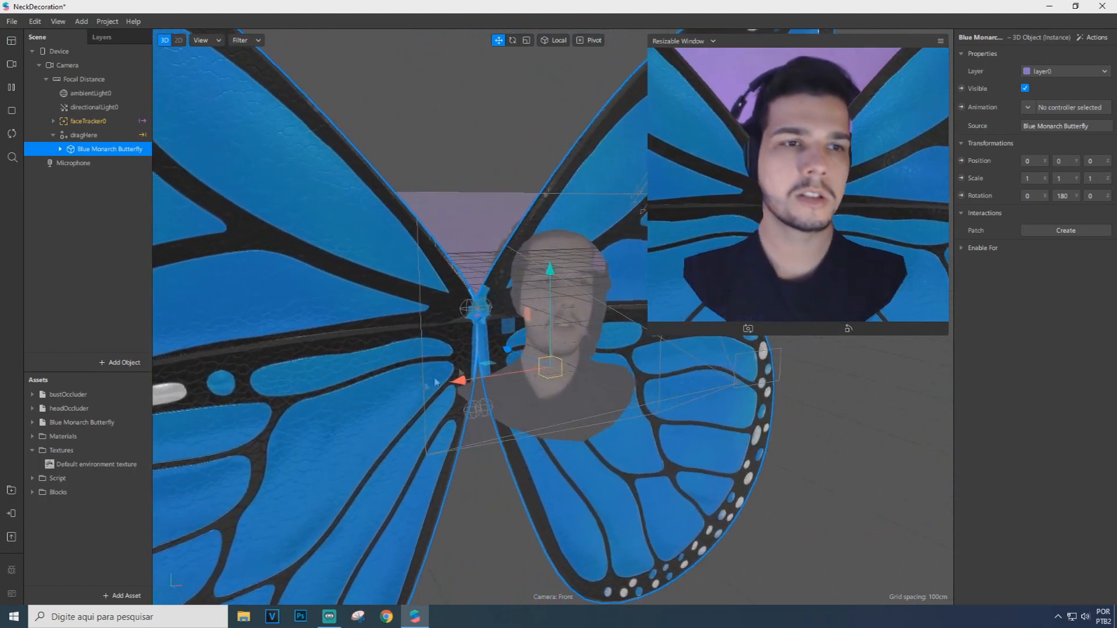
{"action": "left_click_drag", "start_coordinate": [1035, 178], "coordinate": [982, 181]}
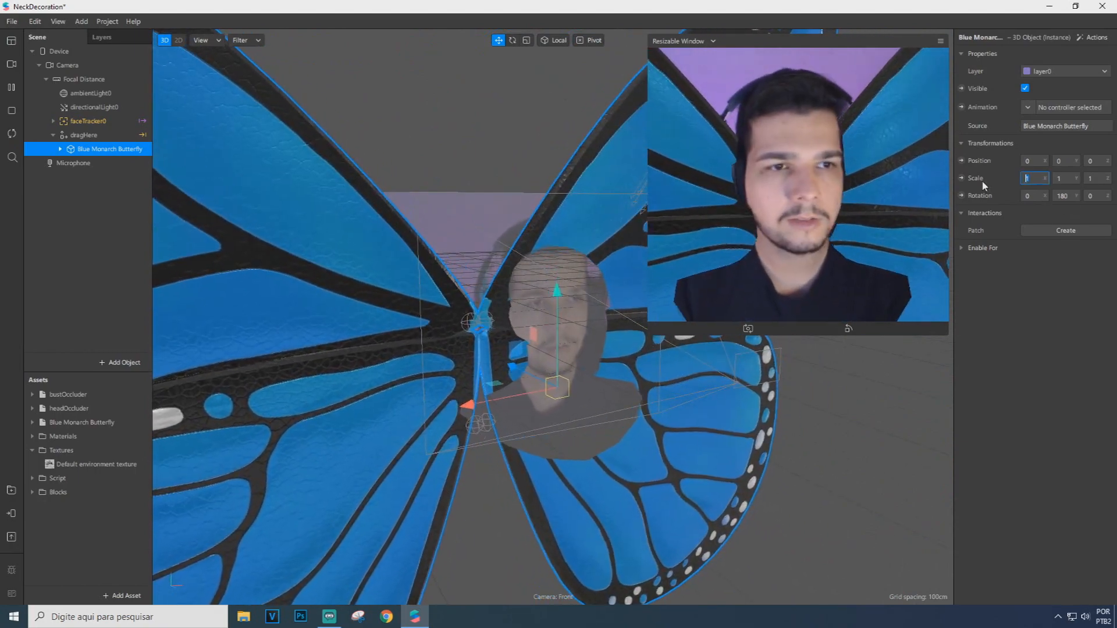
{"action": "type", "text": "0.4"}
{"action": "key", "text": "Tab"}
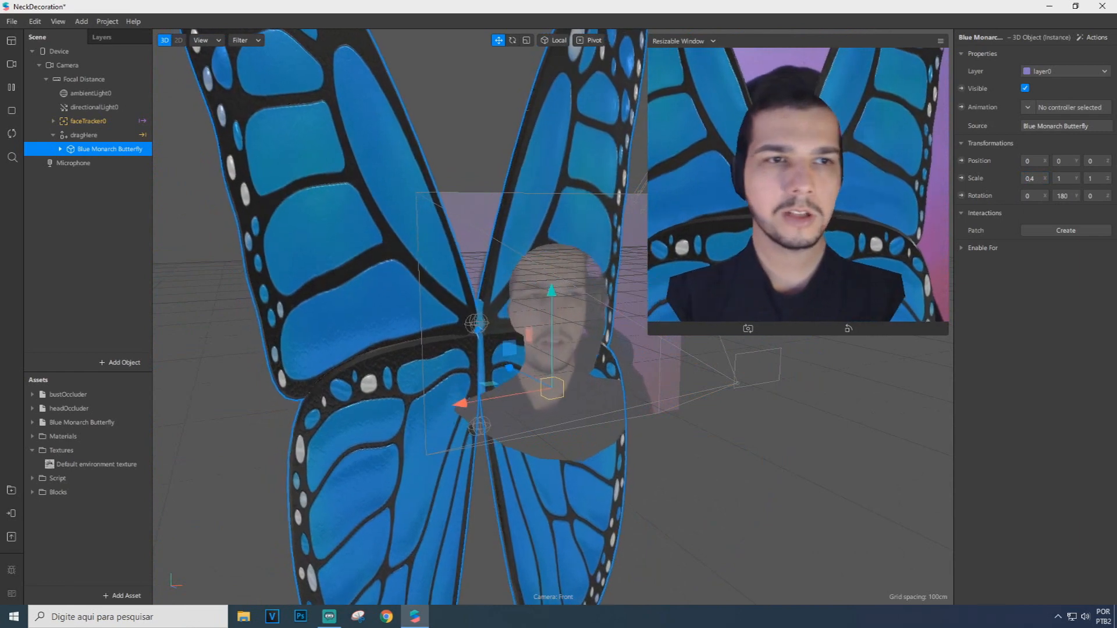
{"action": "type", "text": "0.4"}
{"action": "key", "text": "Return"}
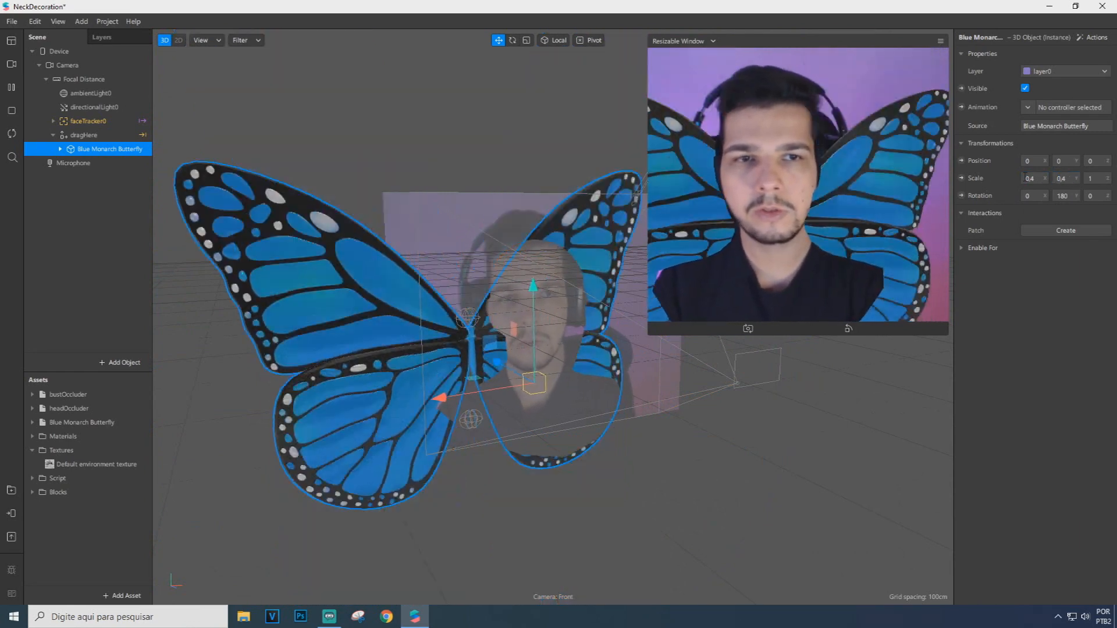
{"action": "type", "text": "0.4"}
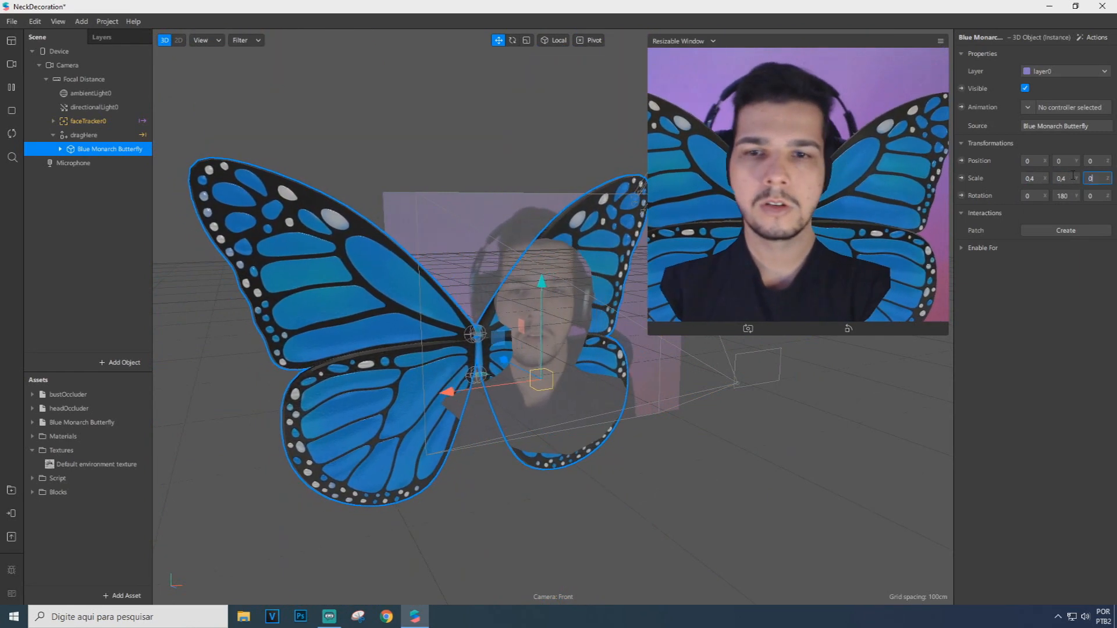
{"action": "key", "text": "Return"}
{"action": "left_click_drag", "start_coordinate": [524, 420], "coordinate": [687, 383], "text": "alt"}
{"action": "left_click_drag", "start_coordinate": [511, 406], "coordinate": [504, 421], "text": "alt"}
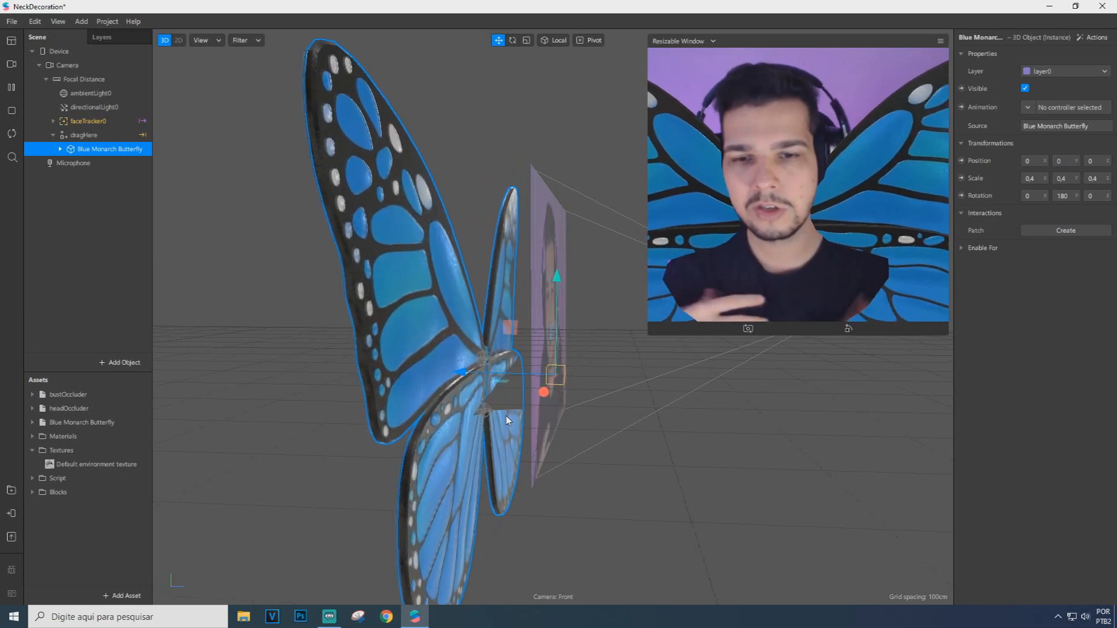
{"action": "left_click_drag", "start_coordinate": [506, 416], "coordinate": [460, 372], "text": "alt"}
{"action": "left_click_drag", "start_coordinate": [545, 418], "coordinate": [459, 396], "text": "alt"}
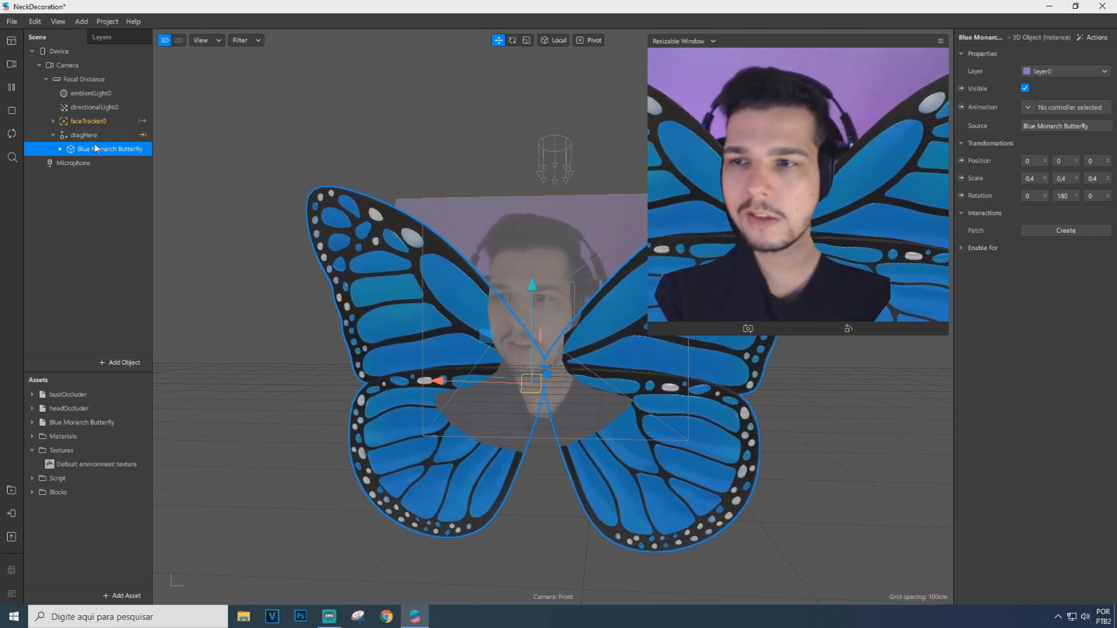
Try an X scale of 0.1 on the butterfly, then set its scale to 0.2 on all three axes
{"action": "double_click", "coordinate": [1029, 178]}
{"action": "type", "text": "0.1"}
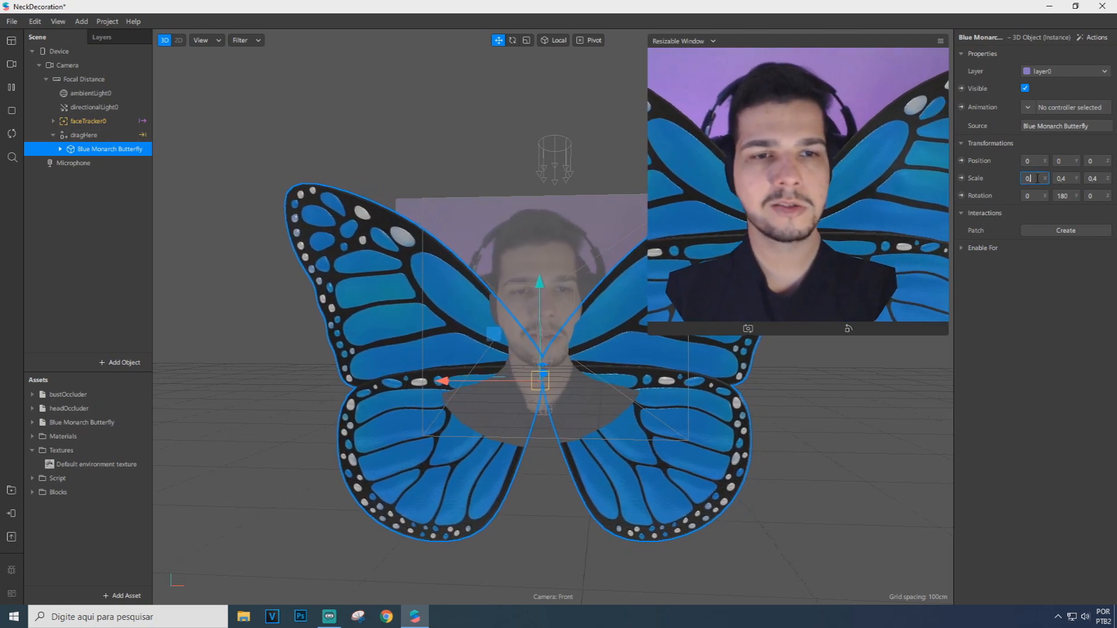
{"action": "key", "text": "Return"}
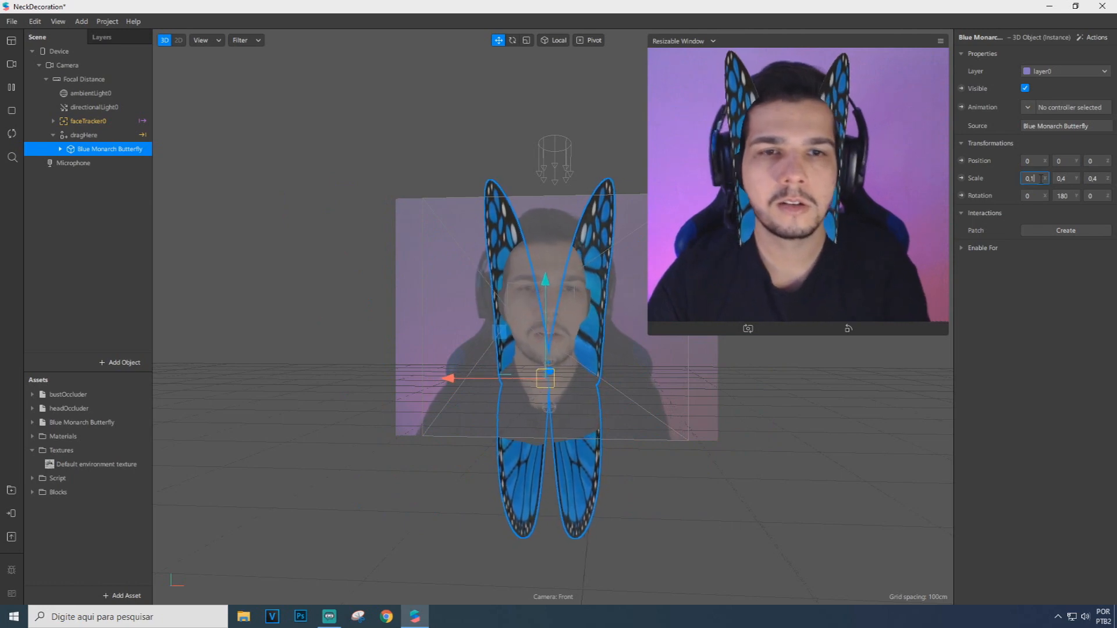
{"action": "key", "text": "BackSpace"}
{"action": "type", "text": "2"}
{"action": "key", "text": "Return"}
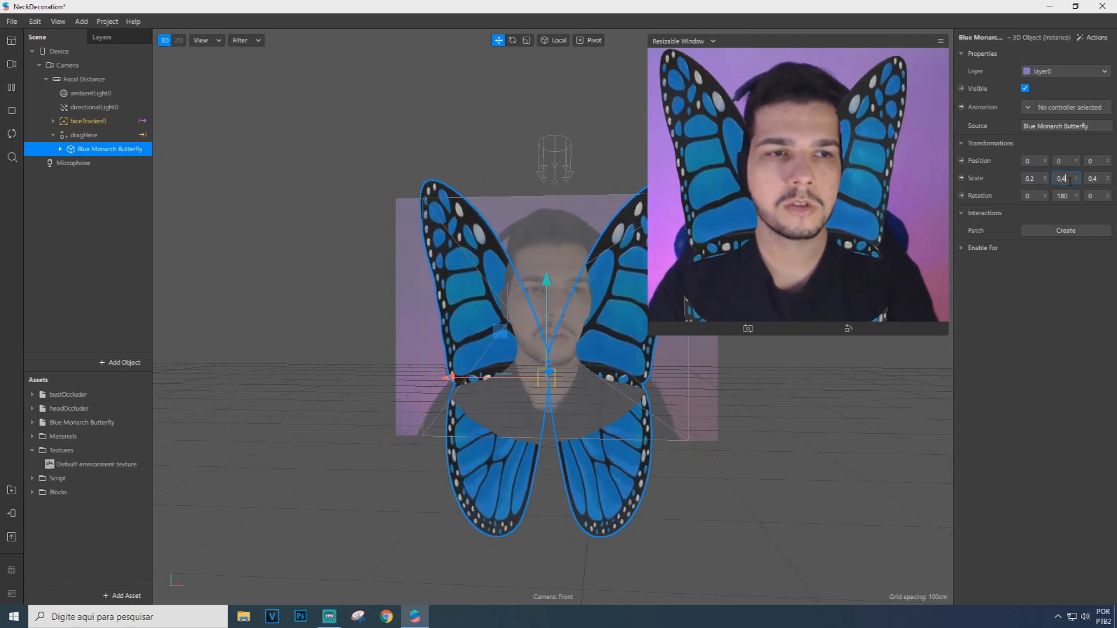
{"action": "key", "text": "BackSpace"}
{"action": "type", "text": "2"}
{"action": "key", "text": "Return"}
{"action": "key", "text": "BackSpace"}
{"action": "type", "text": "2"}
{"action": "key", "text": "Return"}
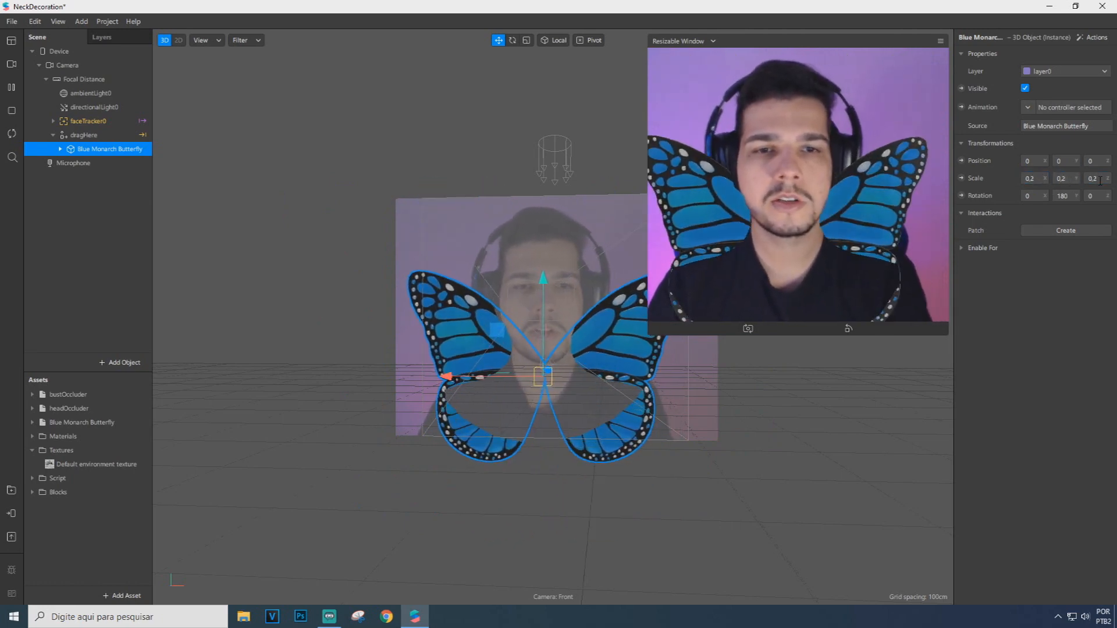
Add a plane inside the occluders null object under faceTracker0
{"action": "left_click", "coordinate": [52, 121]}
{"action": "left_click", "coordinate": [74, 136]}
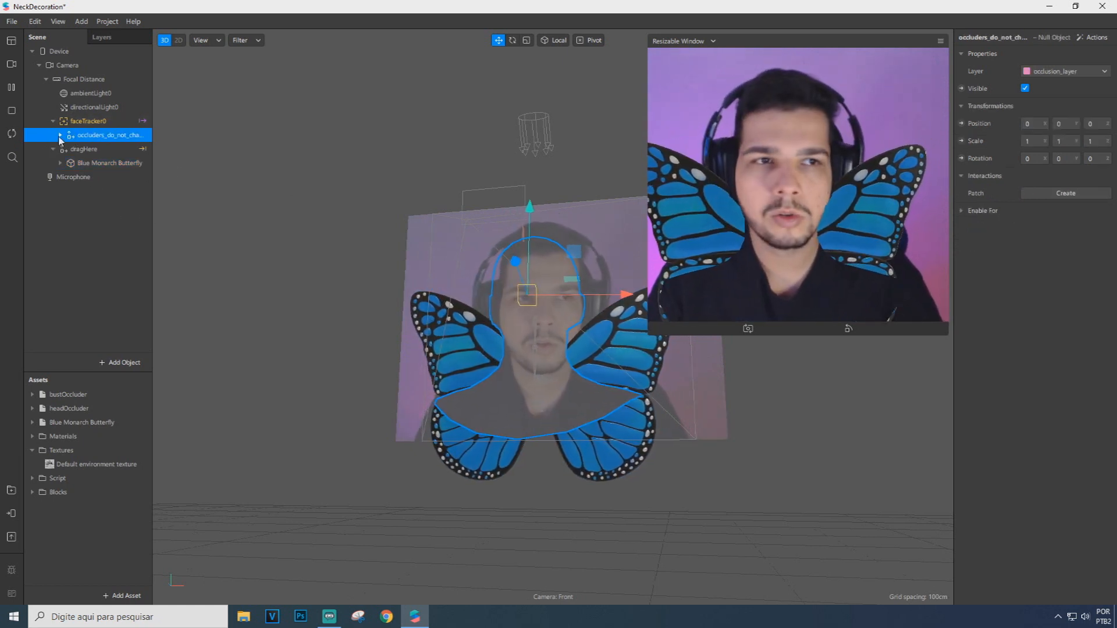
{"action": "right_click", "coordinate": [78, 141]}
{"action": "mouse_move", "coordinate": [105, 150]}
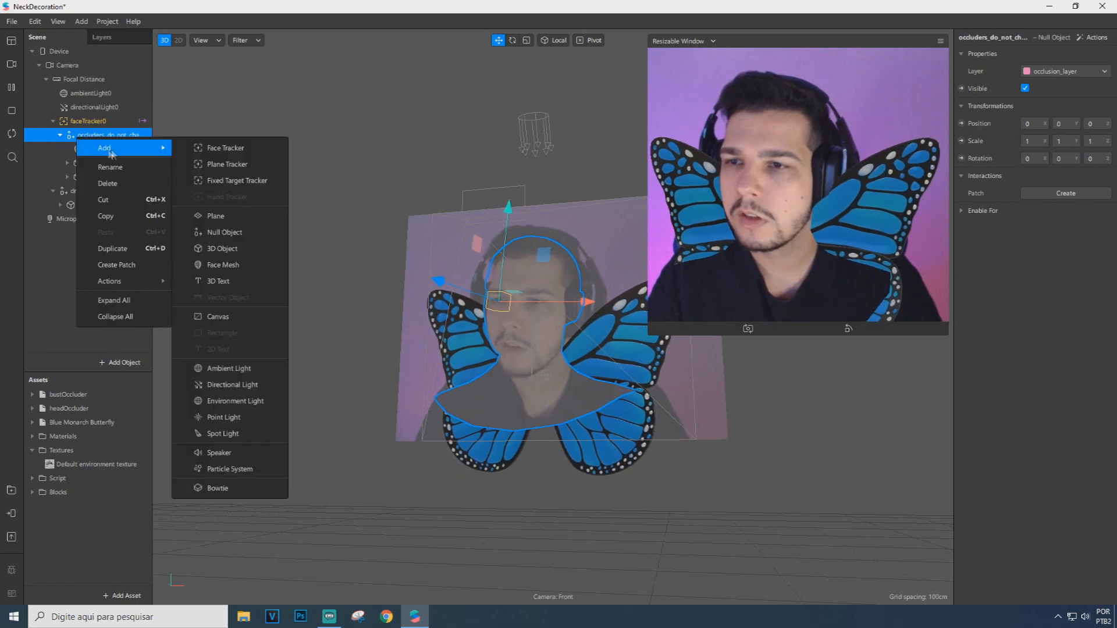
{"action": "left_click", "coordinate": [224, 217]}
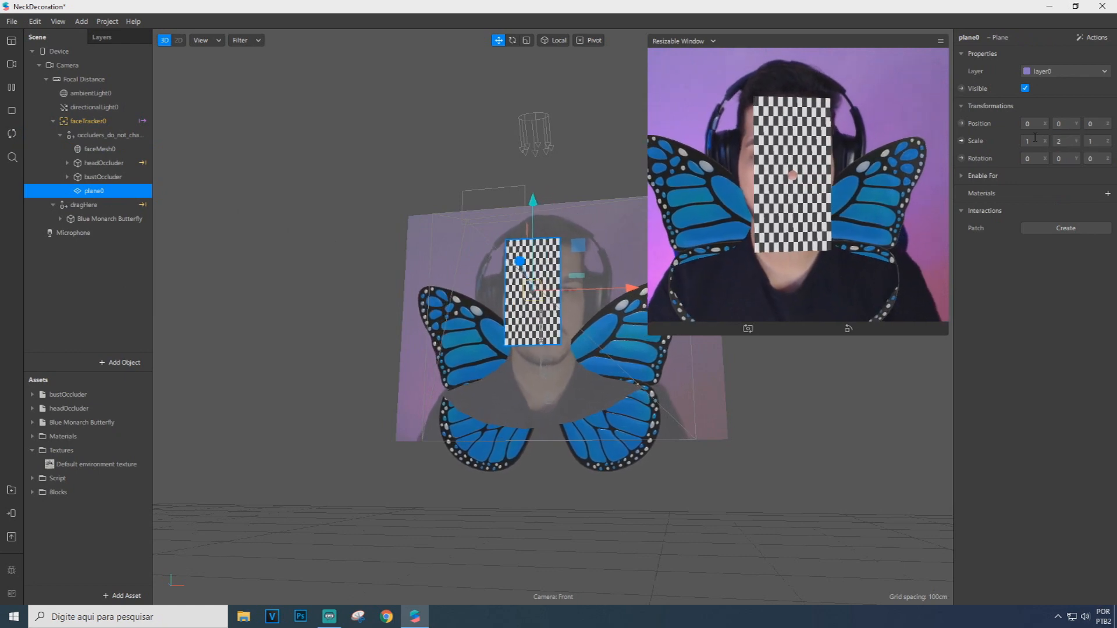
Widen the checkered plane in front of the face by setting its X scale to 4
{"action": "key", "text": "Return"}
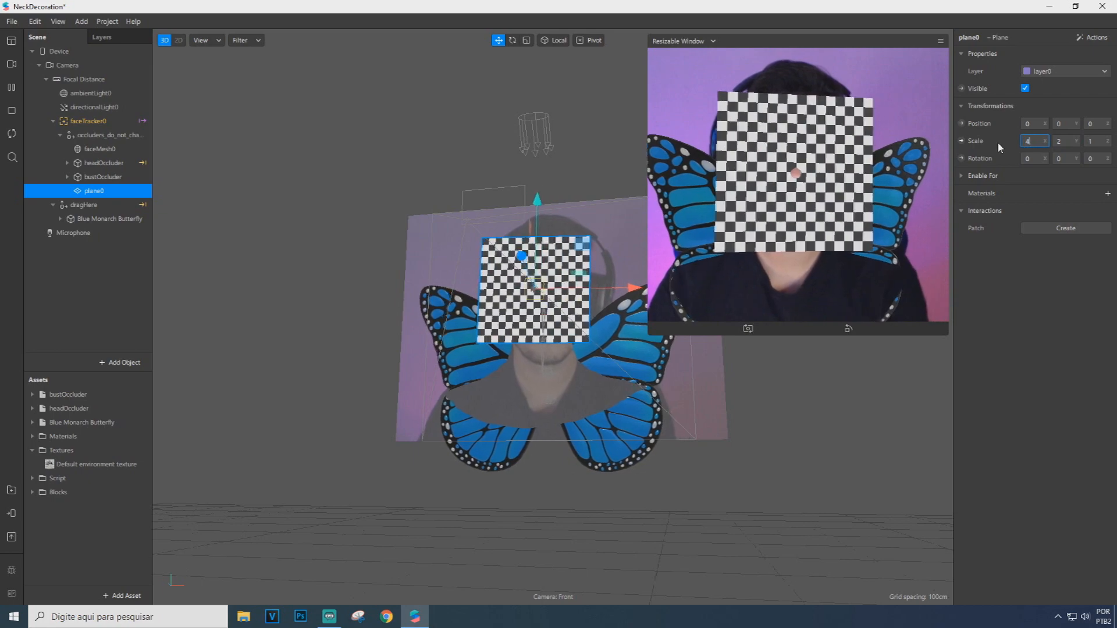
{"action": "type", "text": "4"}
{"action": "key", "text": "Return"}
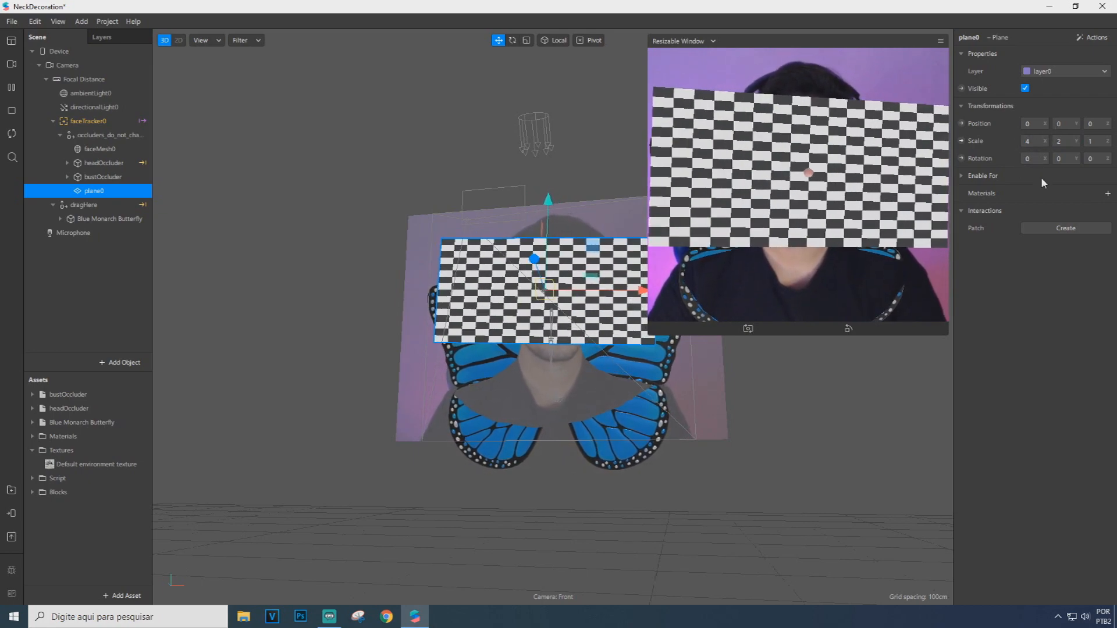
Lower the plane to the chest by setting its Y position to -0.22
{"action": "left_click_drag", "start_coordinate": [1064, 122], "coordinate": [987, 121]}
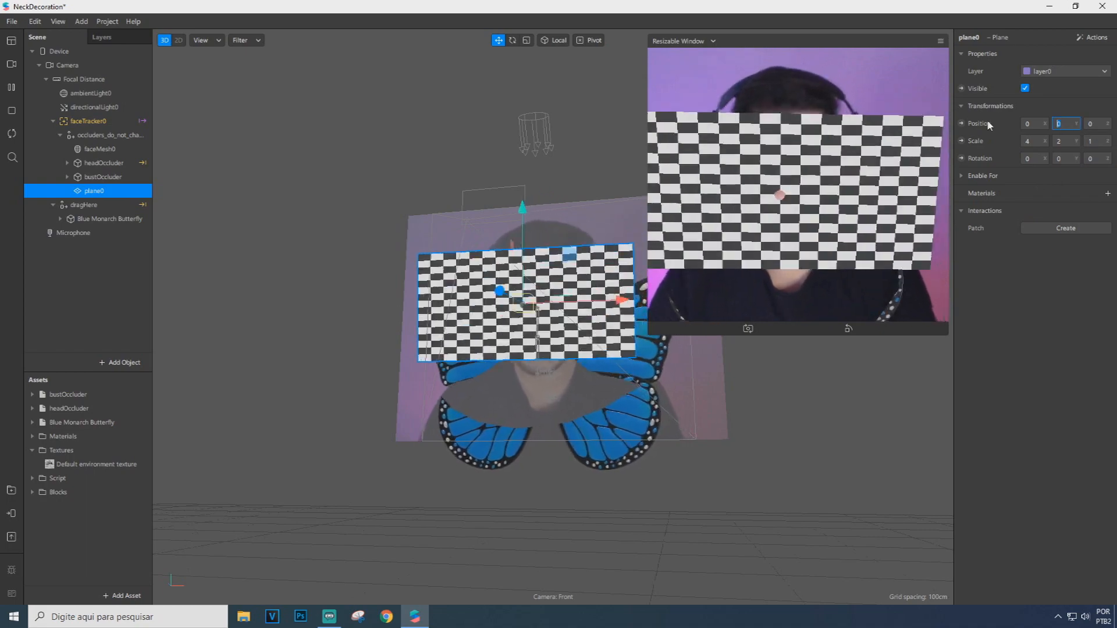
{"action": "type", "text": "0,1"}
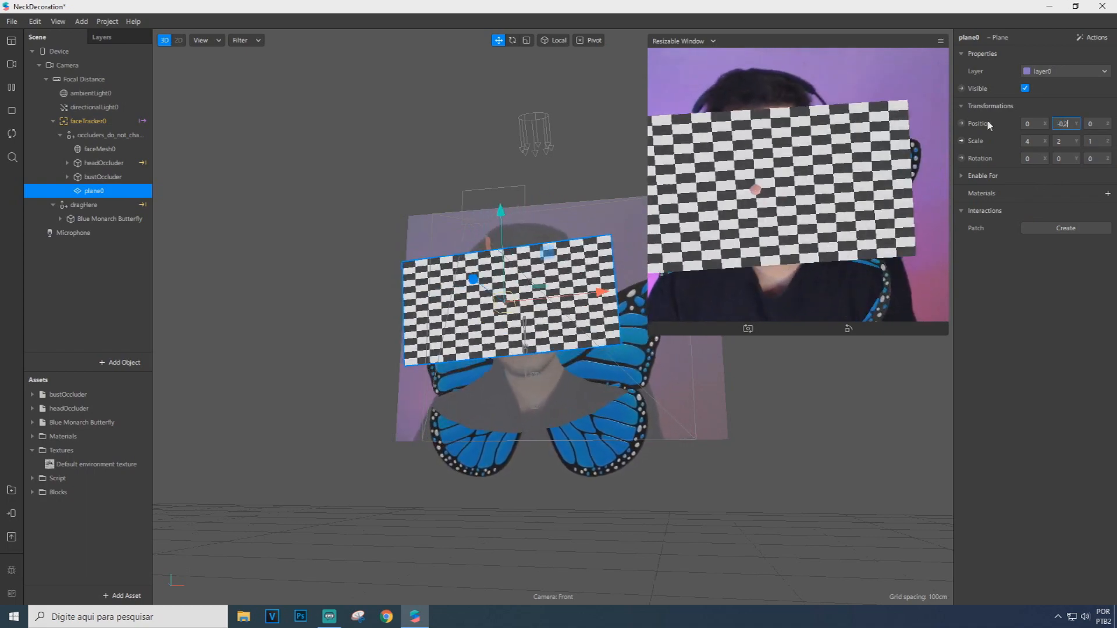
{"action": "type", "text": "5"}
{"action": "key", "text": "Return"}
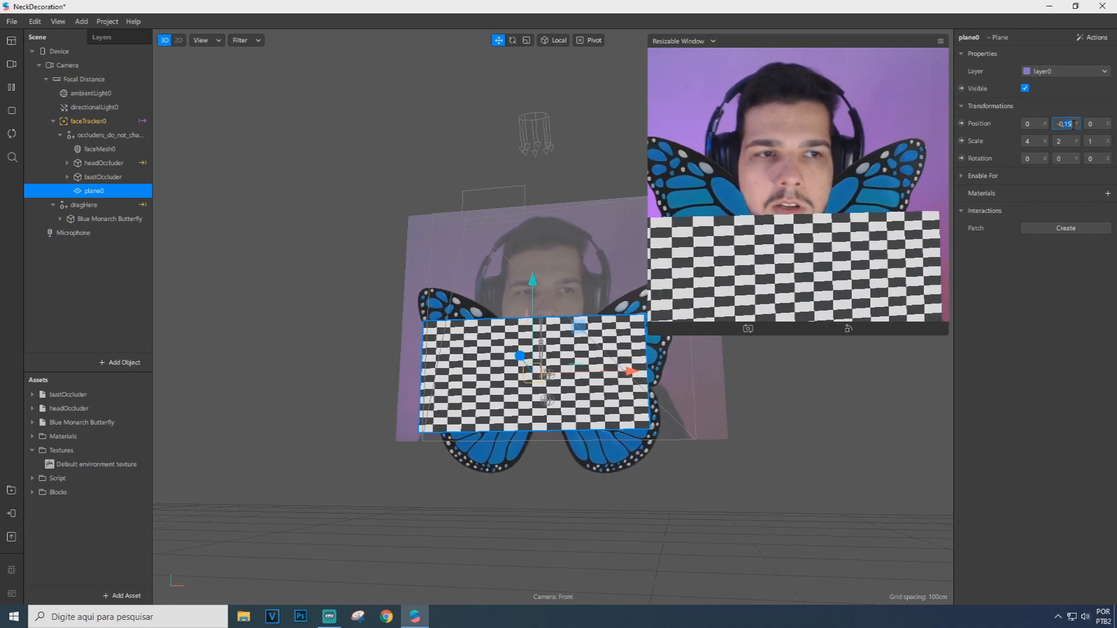
{"action": "key", "text": "BackSpace"}
{"action": "type", "text": "6"}
{"action": "key", "text": "BackSpace"}
{"action": "key", "text": "BackSpace"}
{"action": "type", "text": "22"}
{"action": "key", "text": "Return"}
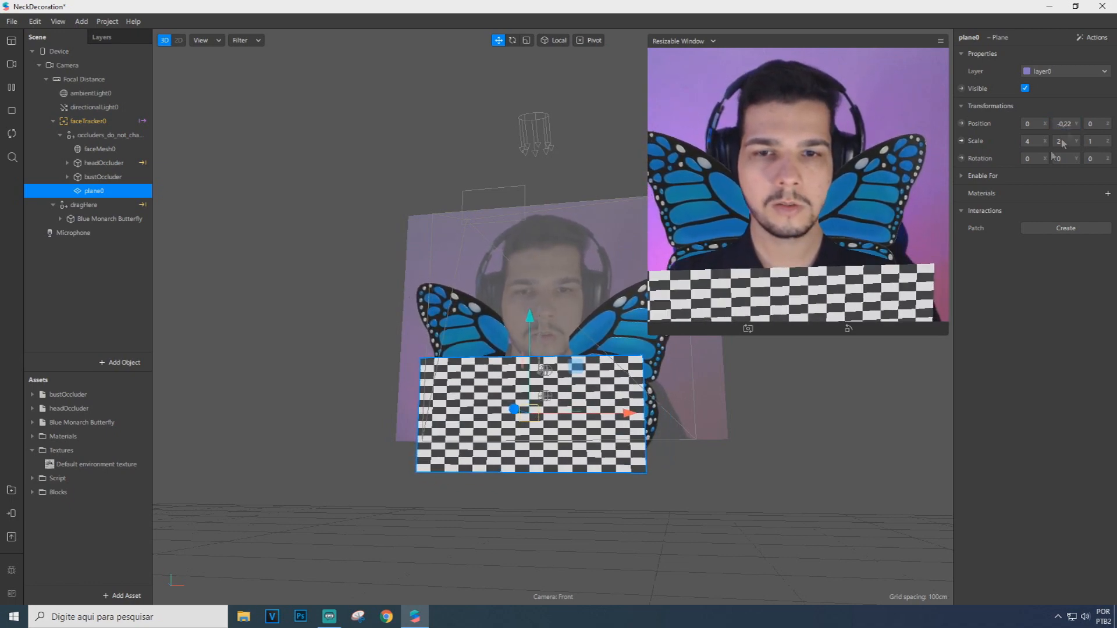
Assign the existing occlusion_mat material to the plane and inspect it from another angle
{"action": "left_click", "coordinate": [1108, 196]}
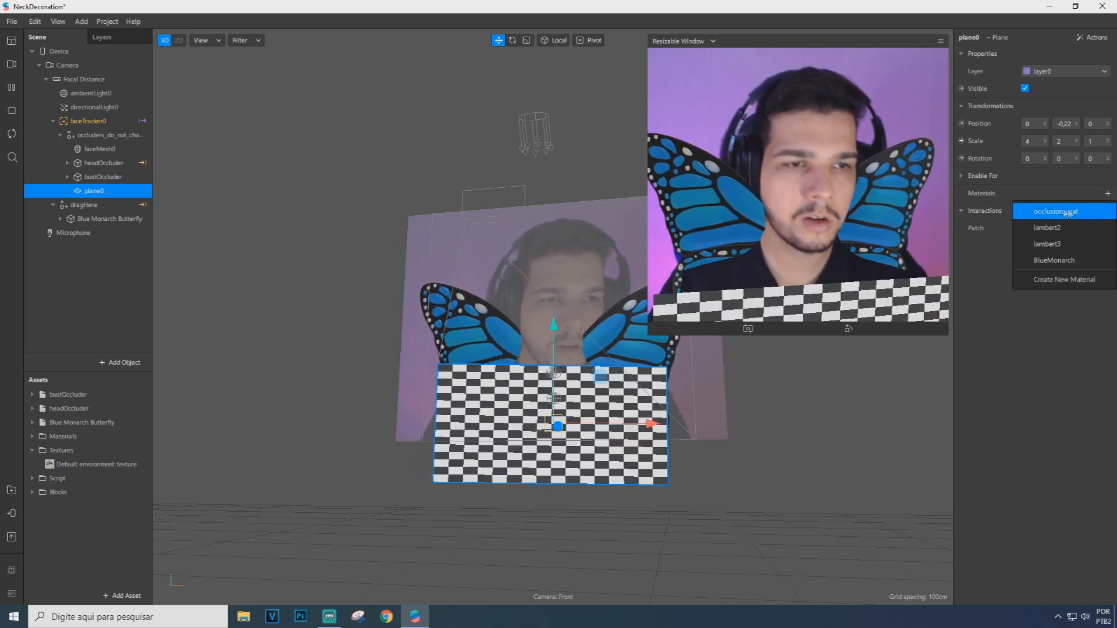
{"action": "left_click", "coordinate": [1073, 215]}
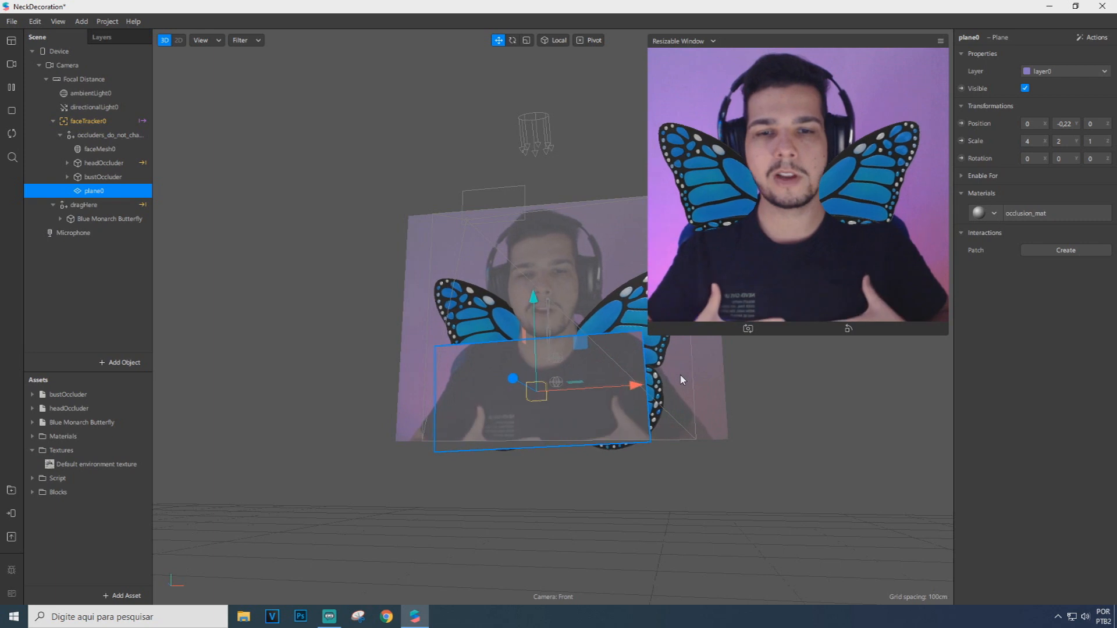
{"action": "middle_click_drag", "start_coordinate": [487, 435], "coordinate": [546, 513]}
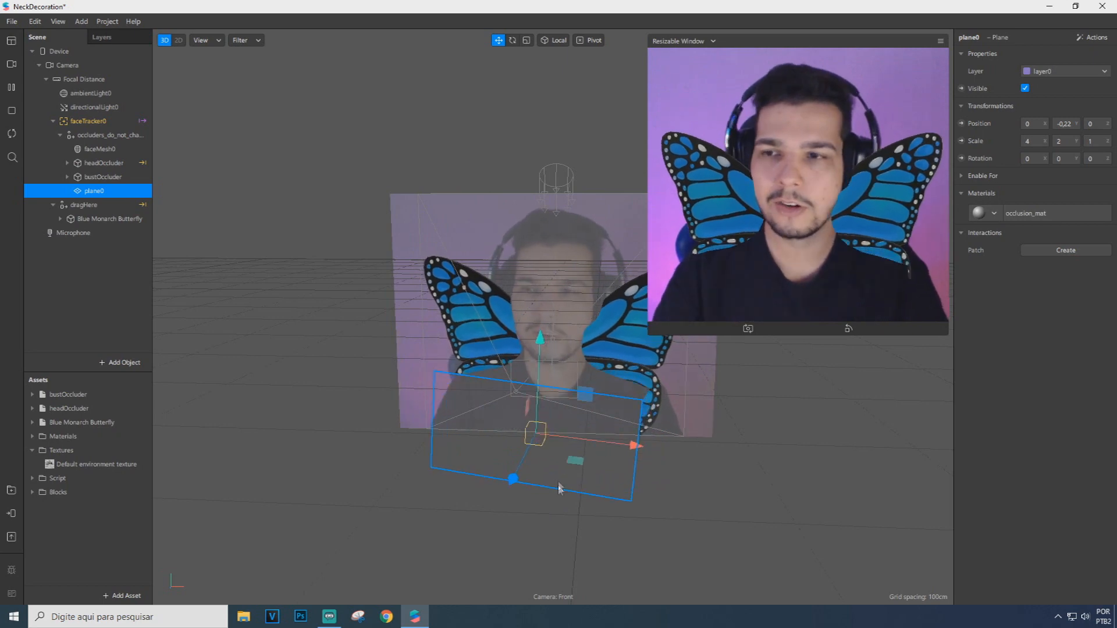
Delete the occluding plane from the occluders group
{"action": "left_click", "coordinate": [87, 182]}
{"action": "left_click", "coordinate": [94, 190]}
{"action": "key", "text": "Delete"}
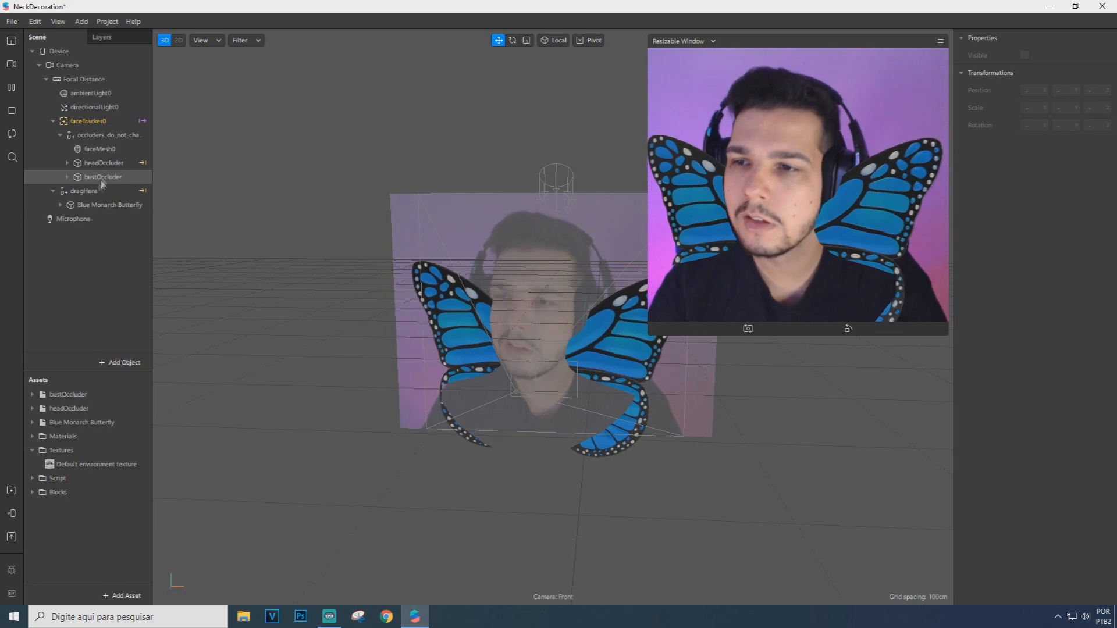
Set the Blue Monarch Butterfly's scale to 0.4 on the X, Y and Z axes
{"action": "left_click", "coordinate": [108, 205]}
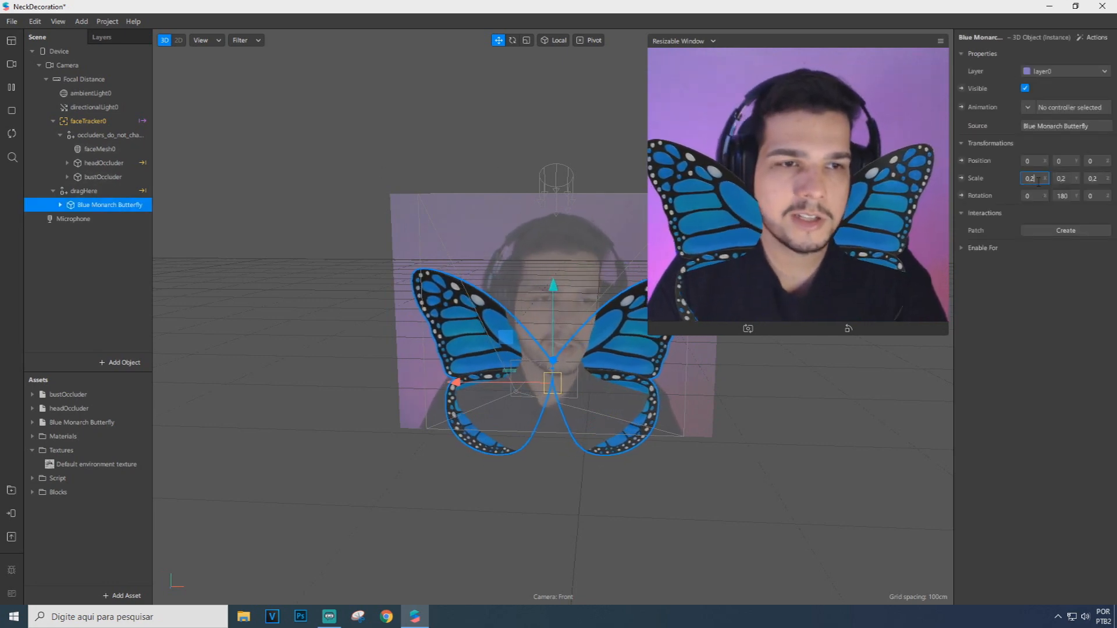
{"action": "key", "text": "Return"}
{"action": "key", "text": "BackSpace"}
{"action": "type", "text": "4"}
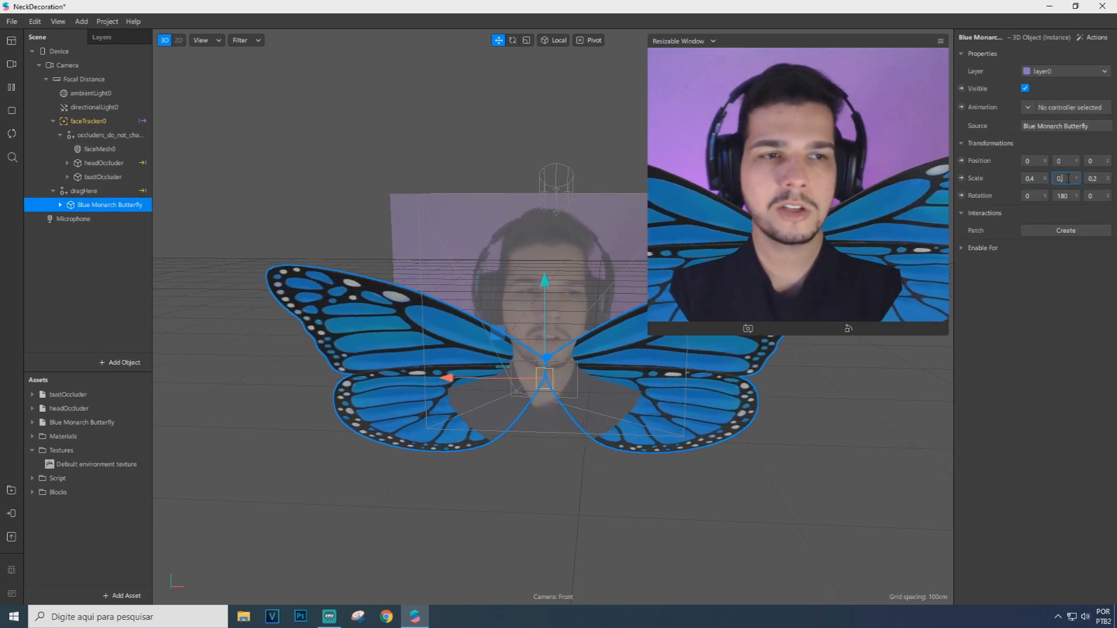
{"action": "key", "text": "Return"}
{"action": "left_click", "coordinate": [1098, 178]}
{"action": "key", "text": "BackSpace"}
{"action": "type", "text": "4"}
{"action": "key", "text": "Return"}
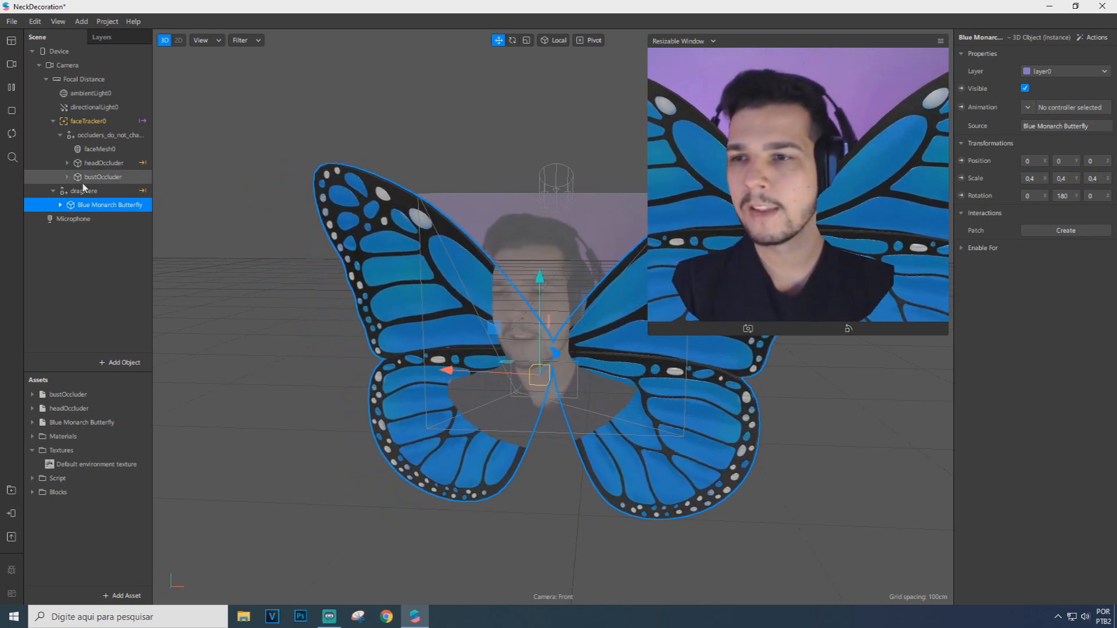
Hide the occluders null object and add a rectangle on a new canvas to the scene
{"action": "left_click", "coordinate": [62, 138]}
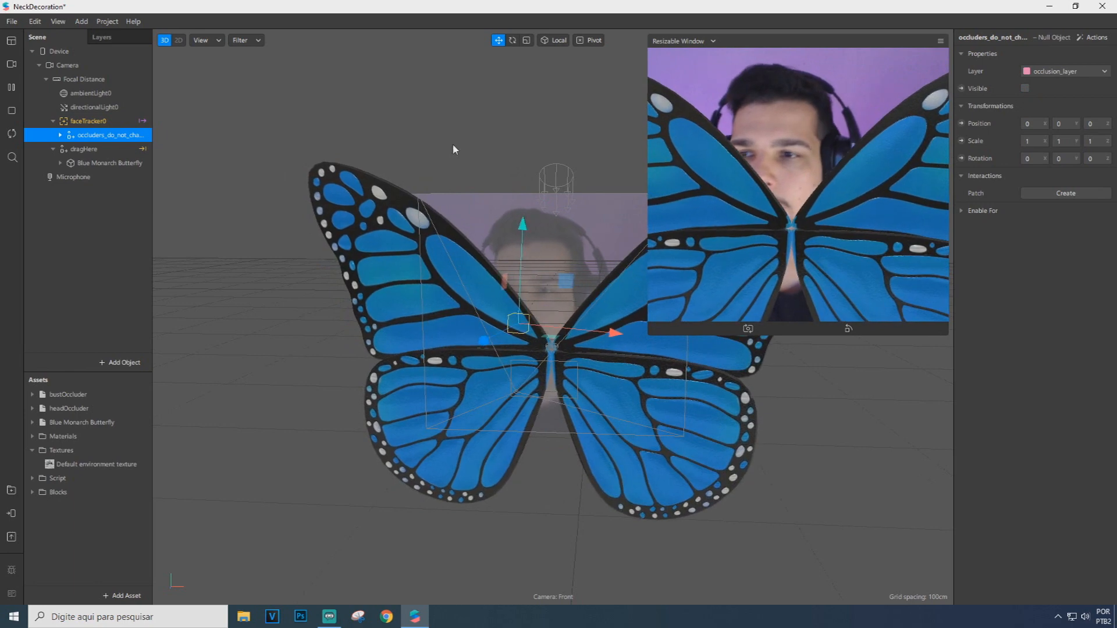
{"action": "right_click", "coordinate": [119, 209]}
{"action": "mouse_move", "coordinate": [139, 221]}
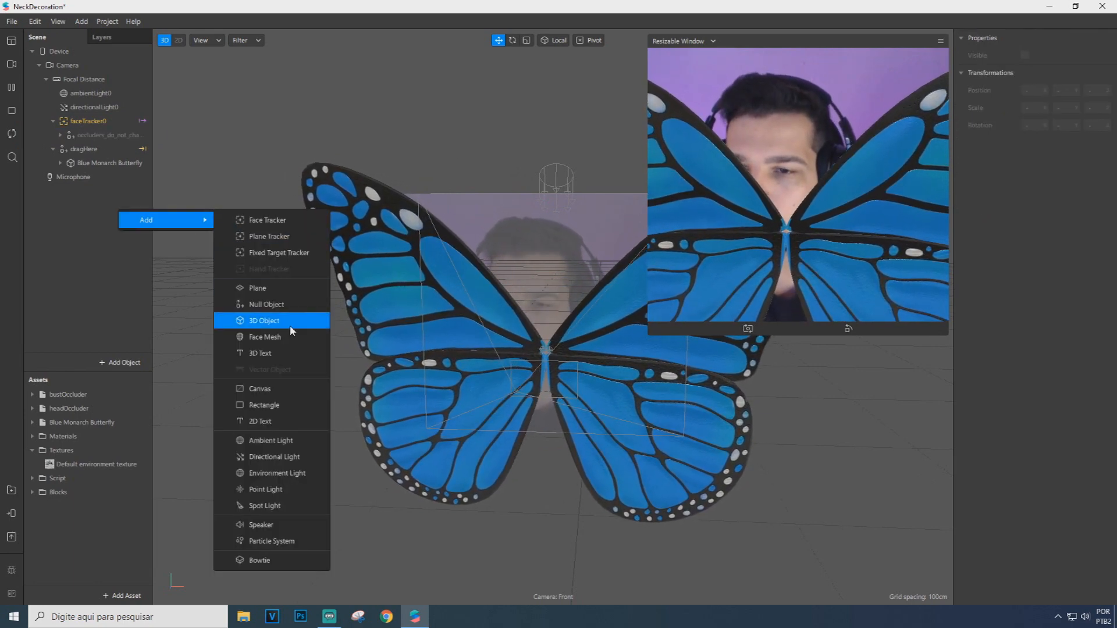
{"action": "left_click", "coordinate": [277, 407]}
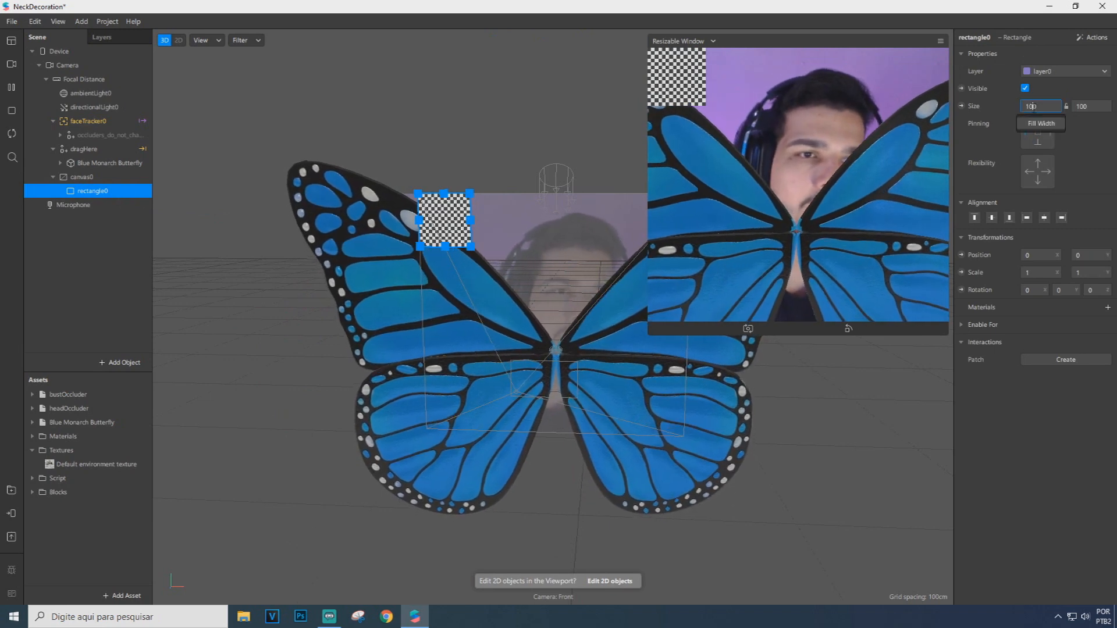
Make the rectangle fill the canvas width and height, and create a new material for it
{"action": "left_click", "coordinate": [1042, 127]}
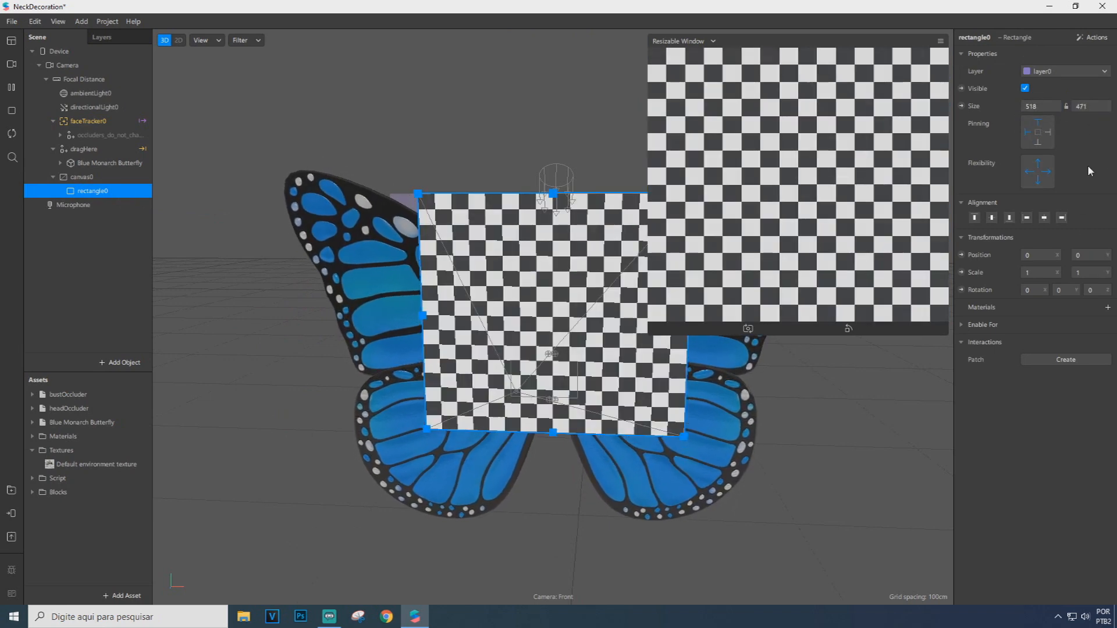
{"action": "left_click", "coordinate": [1108, 308]}
{"action": "left_click", "coordinate": [1076, 391]}
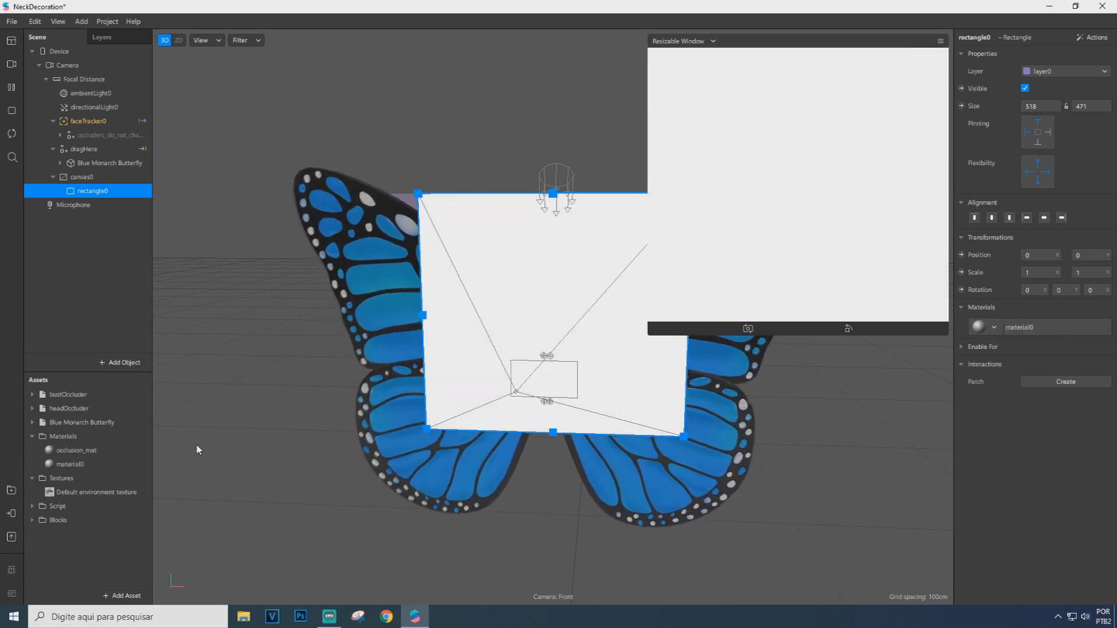
Rename the rectangle's material to materialsegmentacao and set its shader type to Flat
{"action": "double_click", "coordinate": [86, 466]}
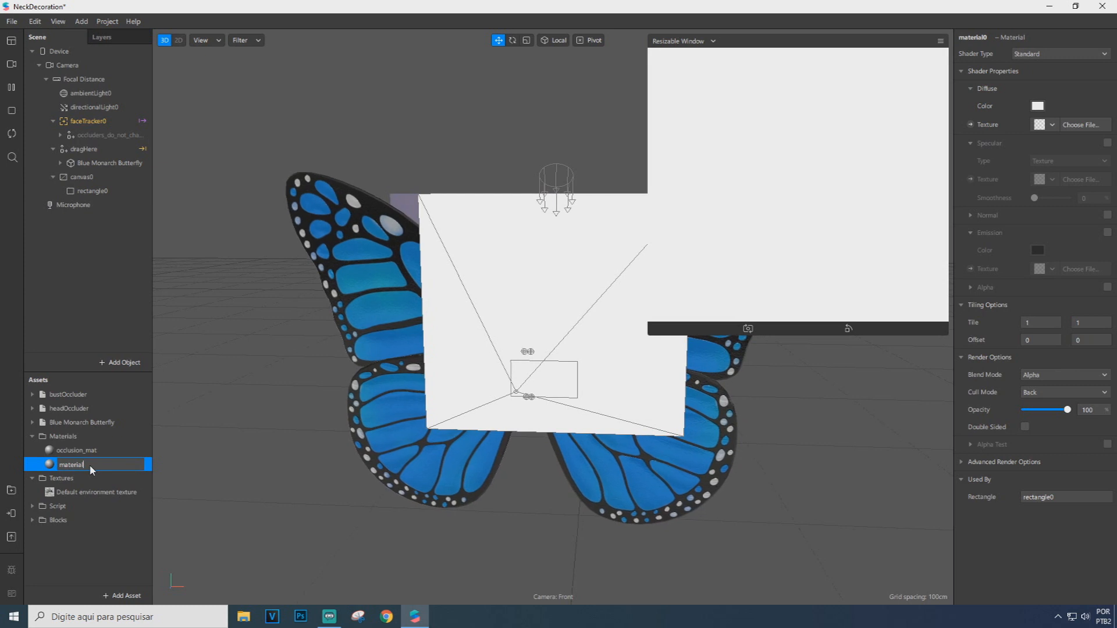
{"action": "type", "text": "segmentacao"}
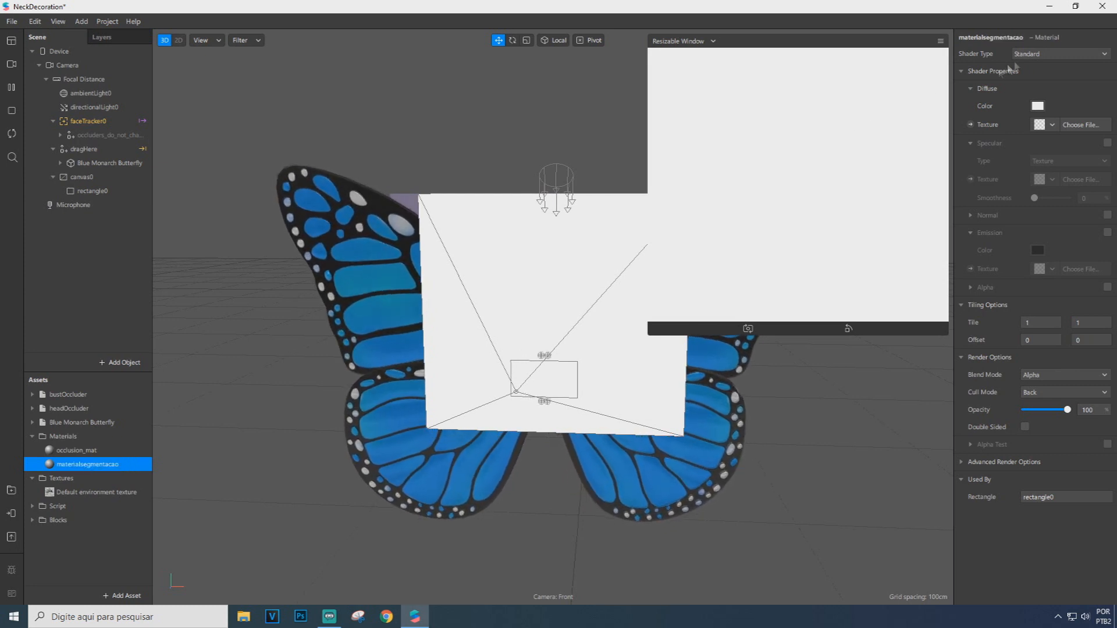
{"action": "left_click", "coordinate": [1029, 54]}
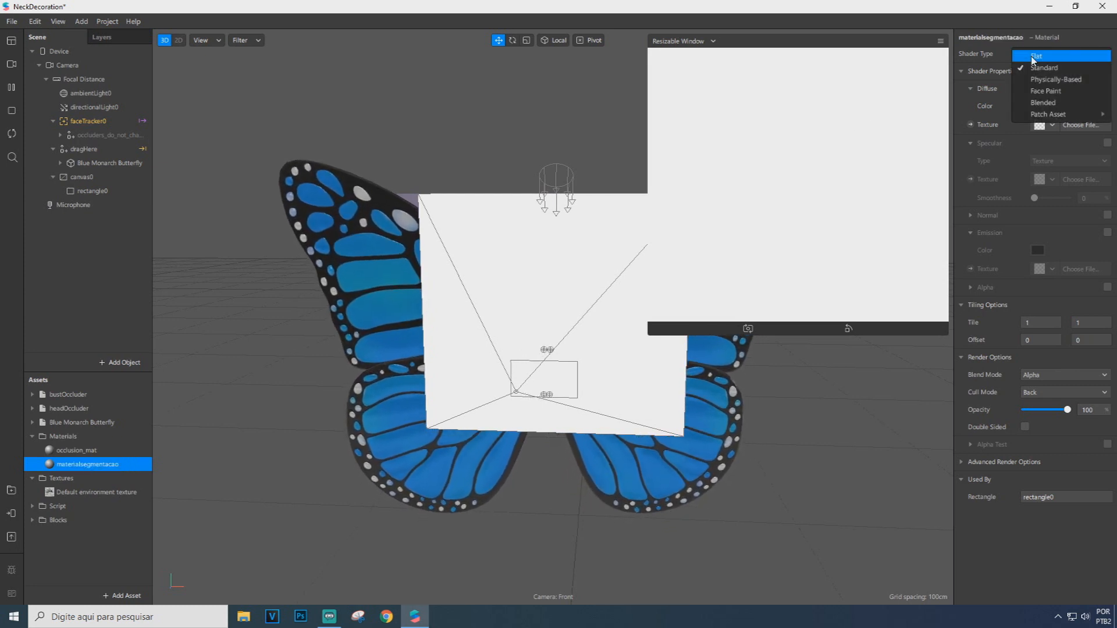
{"action": "left_click", "coordinate": [1037, 56]}
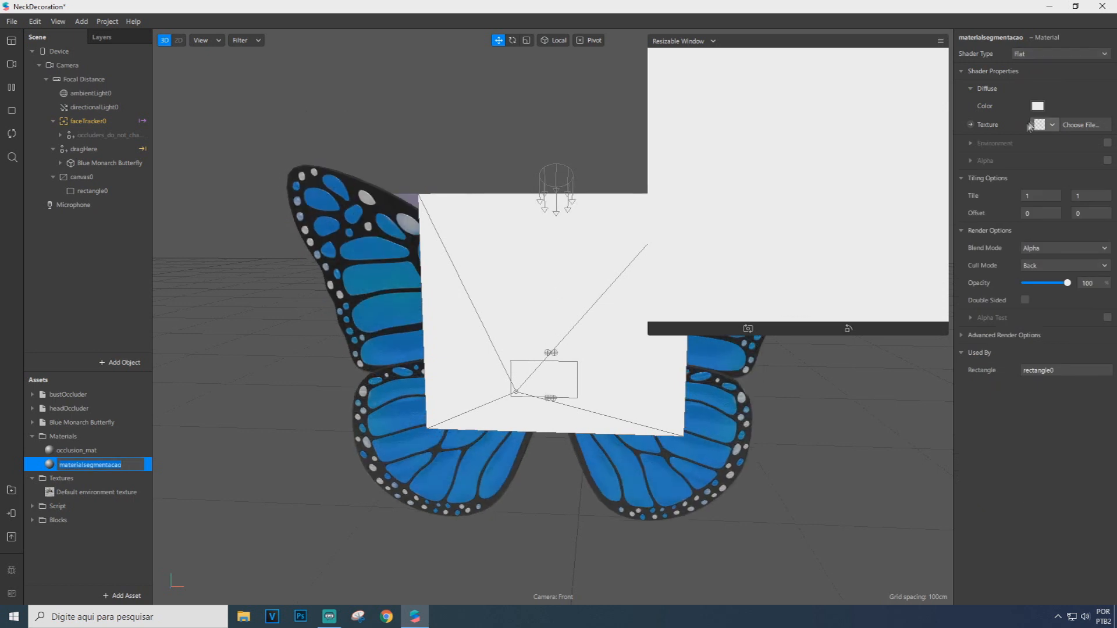
Add texture extraction and person segmentation to the Camera, and use cameraTexture0 as the diffuse texture of materialsegmentacao
{"action": "left_click", "coordinate": [68, 65]}
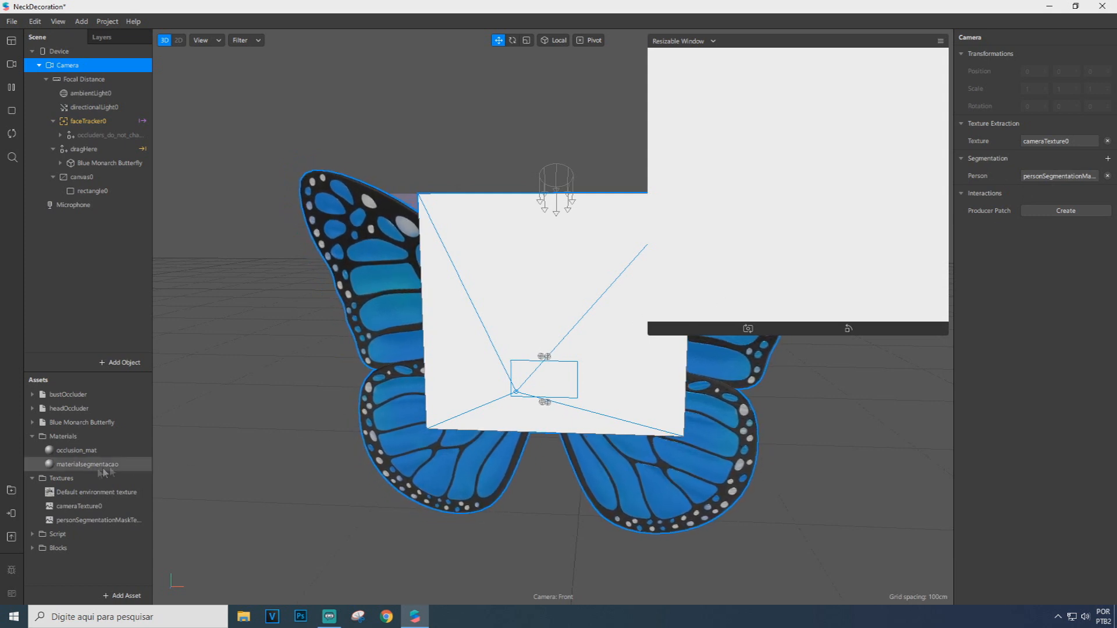
{"action": "left_click", "coordinate": [94, 464]}
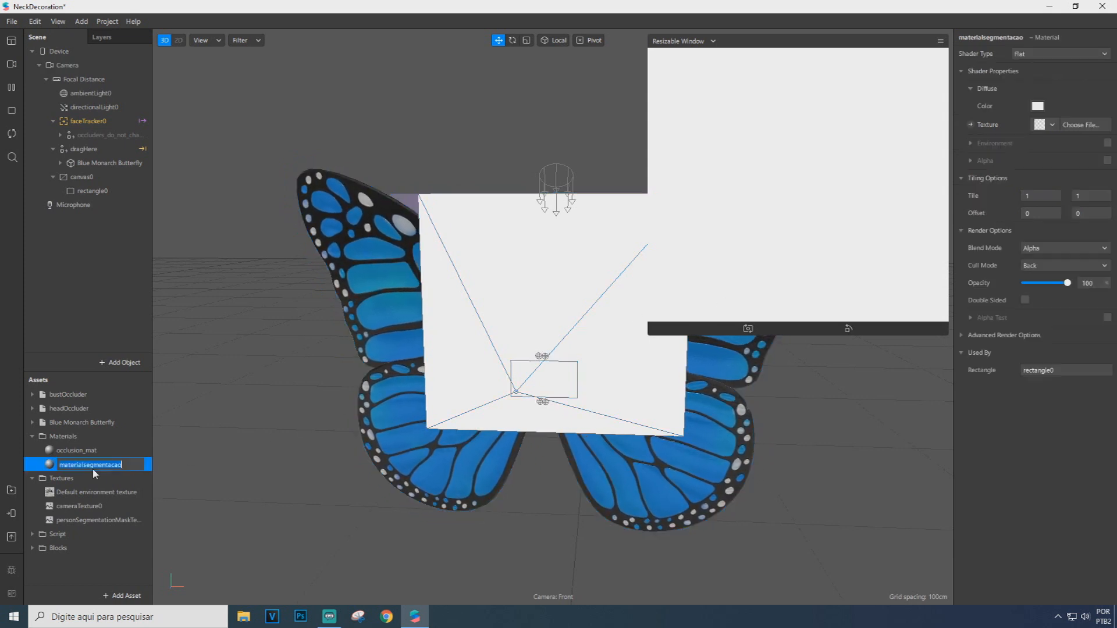
{"action": "left_click", "coordinate": [1040, 125]}
{"action": "left_click", "coordinate": [1019, 193]}
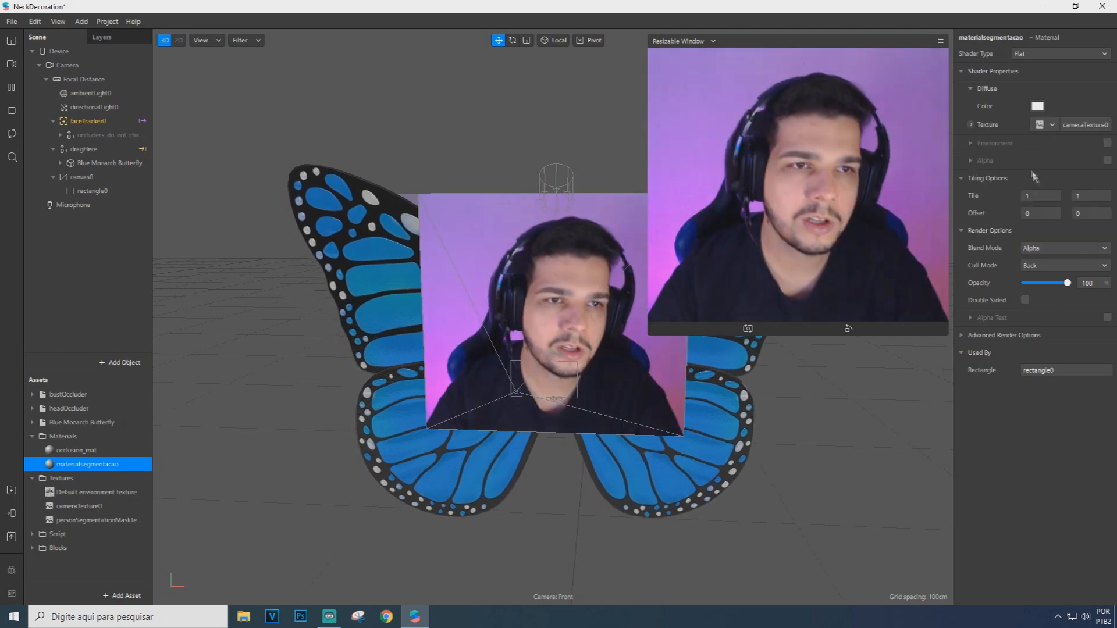
Enable the material's alpha with personSegmentationMaskTexture0 as its texture, and turn off its depth test and depth writing
{"action": "left_click", "coordinate": [1107, 160]}
{"action": "left_click", "coordinate": [1048, 197]}
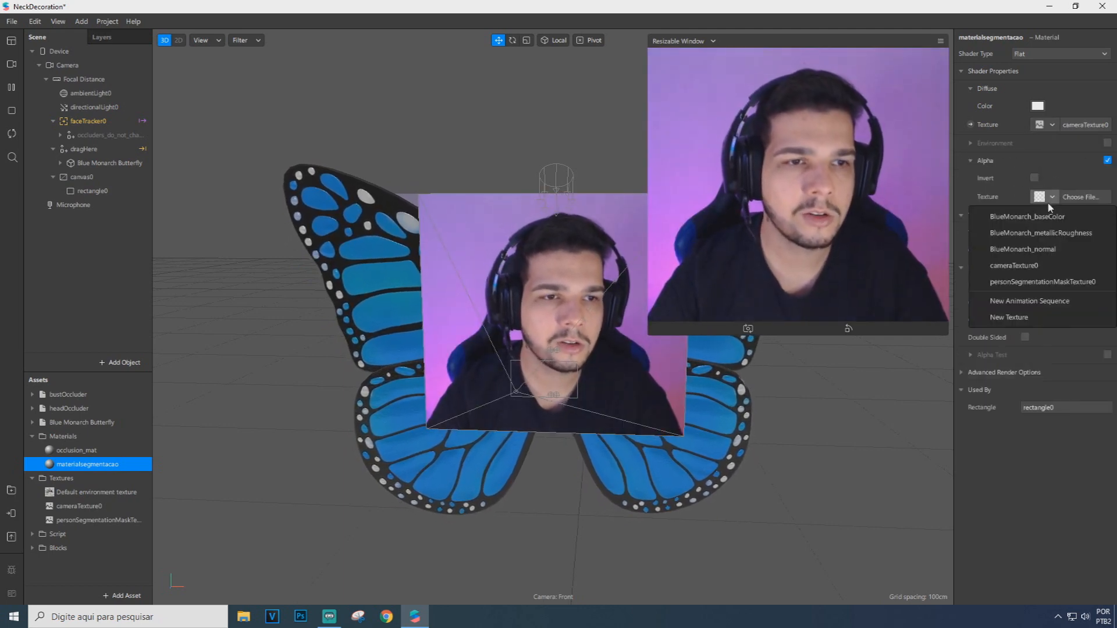
{"action": "left_click", "coordinate": [1036, 283]}
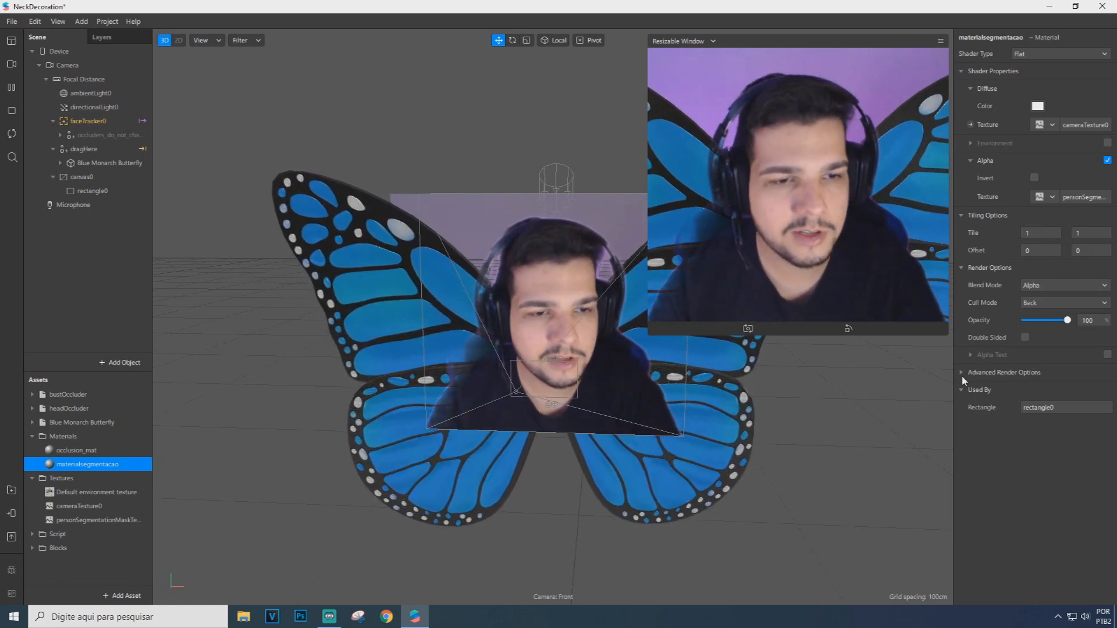
{"action": "left_click", "coordinate": [1024, 407]}
{"action": "left_click", "coordinate": [1026, 424]}
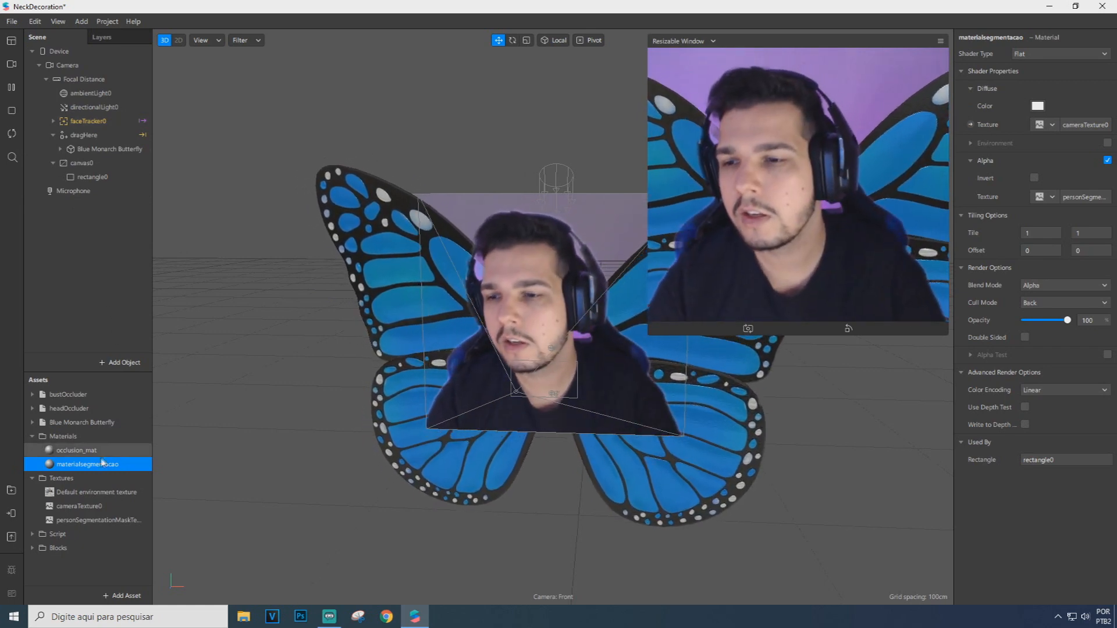
Enable No compression for the butterfly's BlueMonarch base color, metallic roughness and normal textures together
{"action": "left_click", "coordinate": [31, 423]}
{"action": "scroll", "coordinate": [108, 435], "scroll_direction": "down", "scroll_amount": 1}
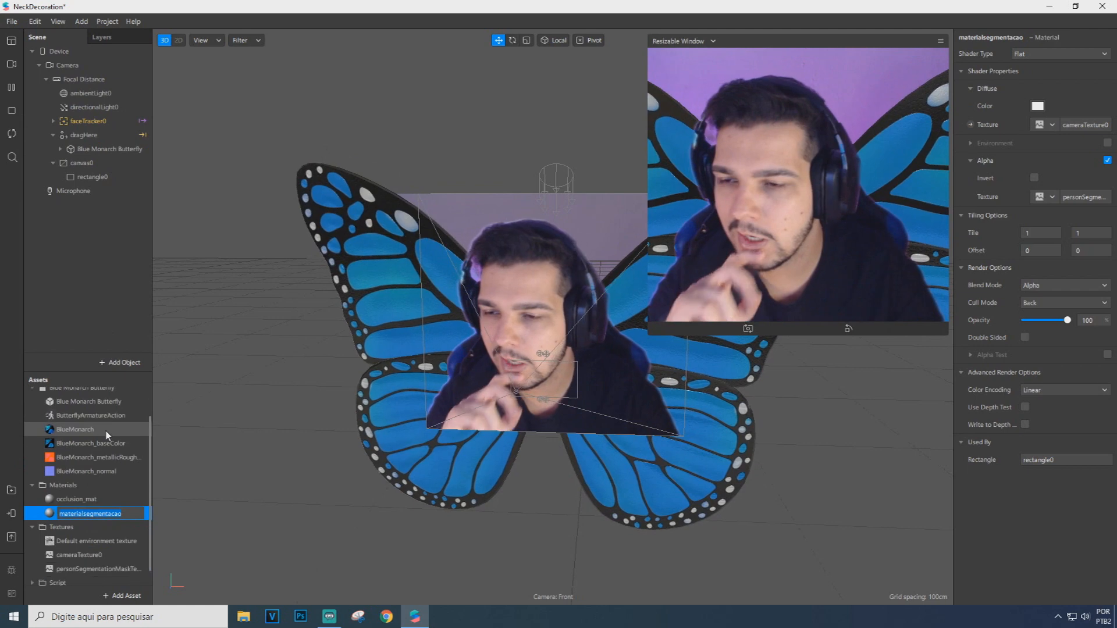
{"action": "scroll", "coordinate": [108, 435], "scroll_direction": "up", "scroll_amount": 1}
{"action": "left_click", "coordinate": [81, 423]}
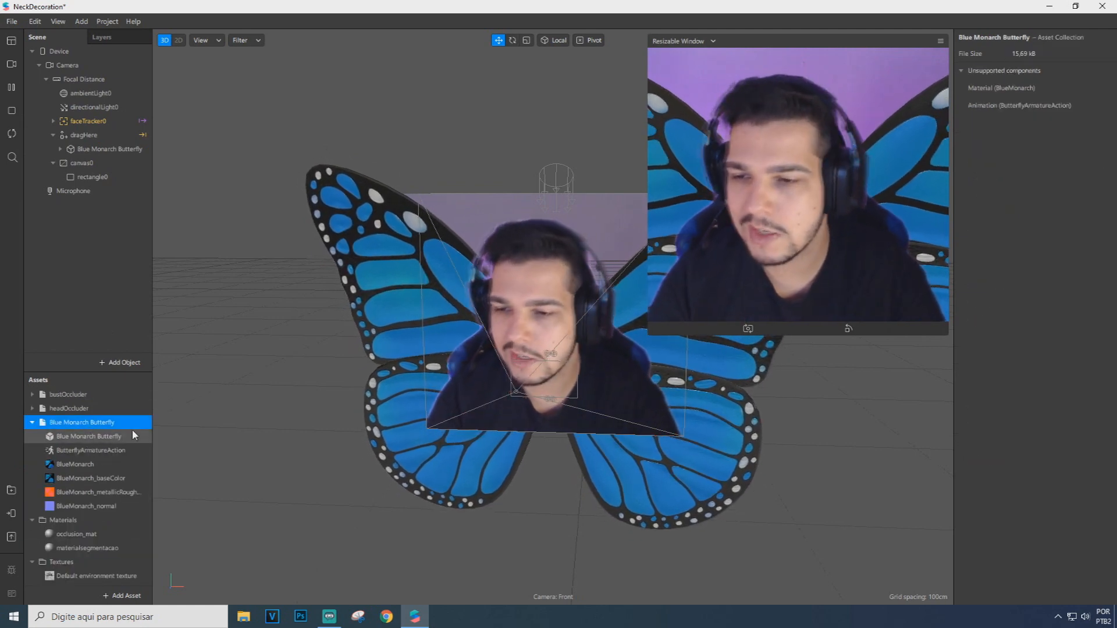
{"action": "left_click", "coordinate": [98, 477]}
{"action": "left_click", "coordinate": [97, 492]}
{"action": "left_click", "coordinate": [97, 505]}
{"action": "left_click", "coordinate": [96, 477]}
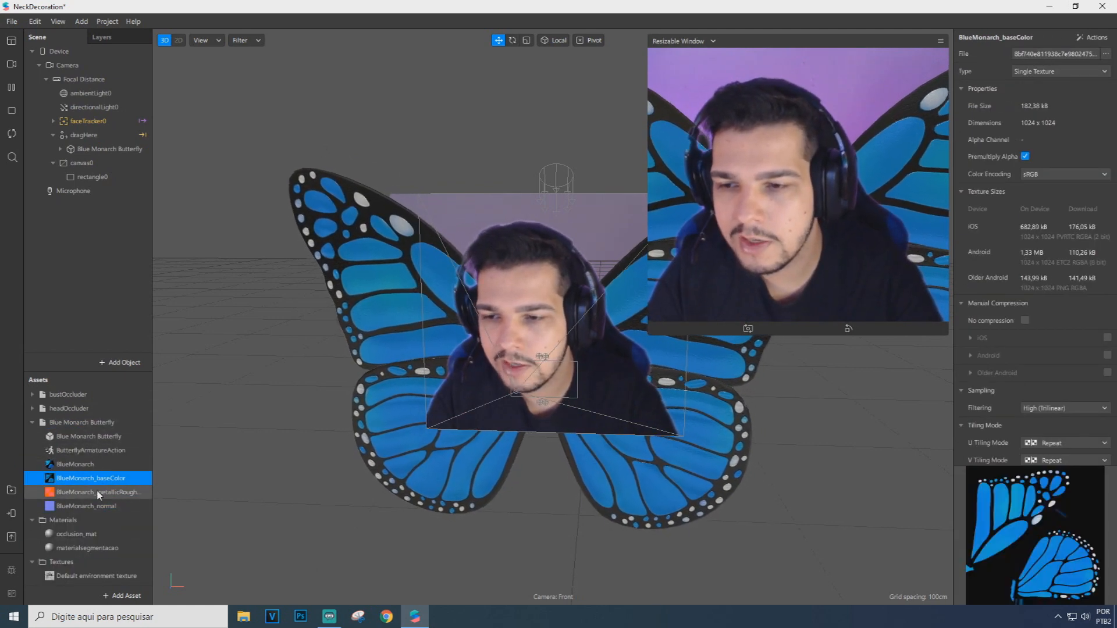
{"action": "left_click", "coordinate": [97, 492], "text": "ctrl"}
{"action": "left_click", "coordinate": [97, 506], "text": "ctrl"}
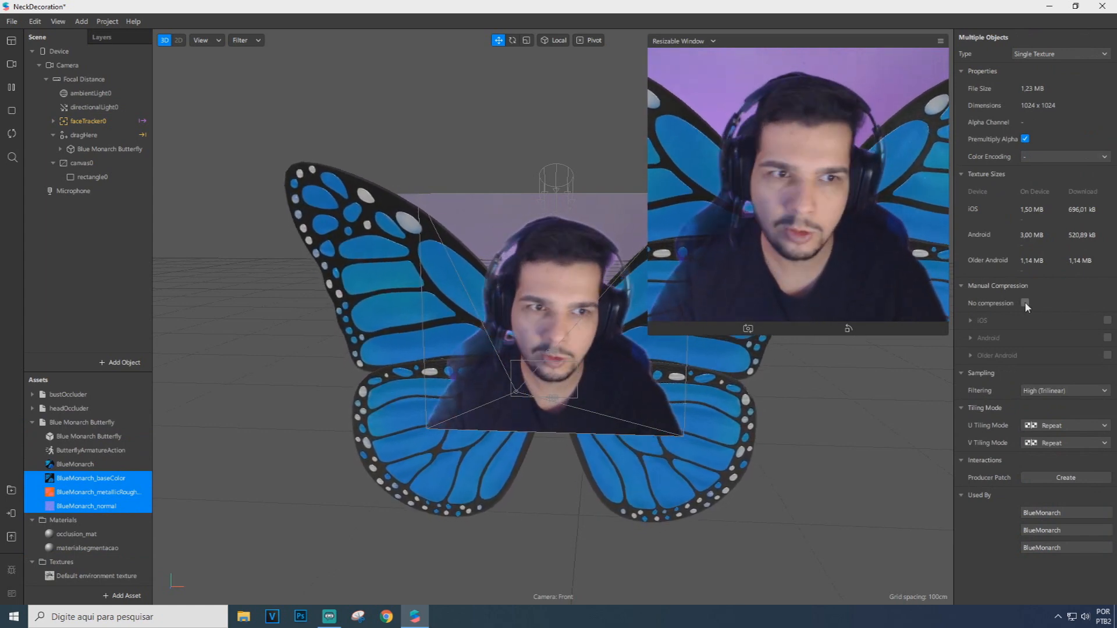
{"action": "left_click", "coordinate": [1024, 302]}
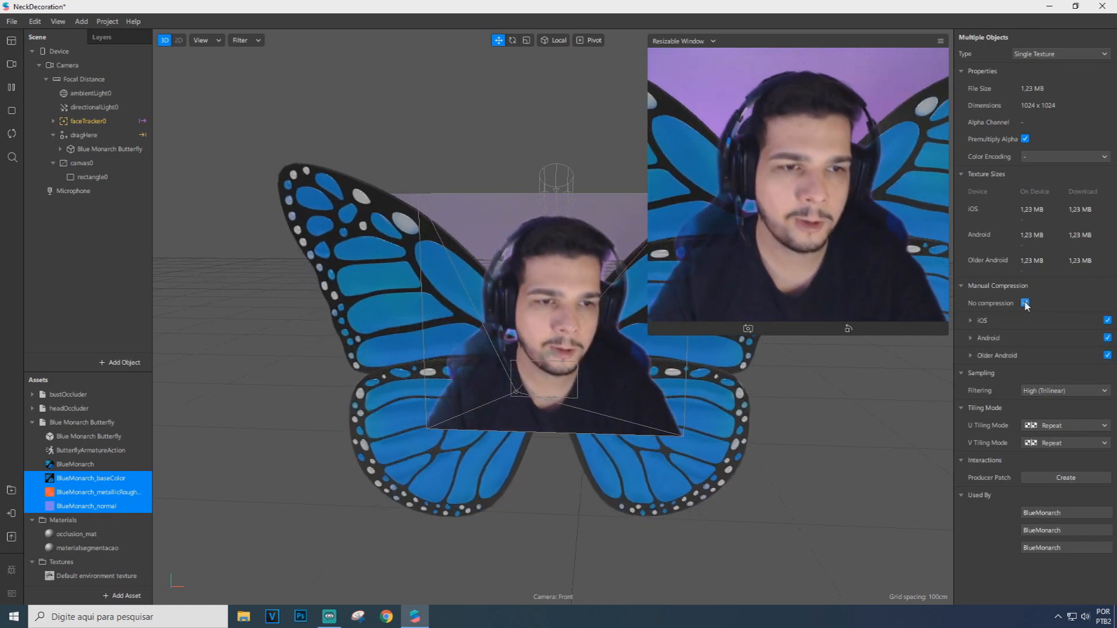
{"action": "left_click", "coordinate": [108, 483]}
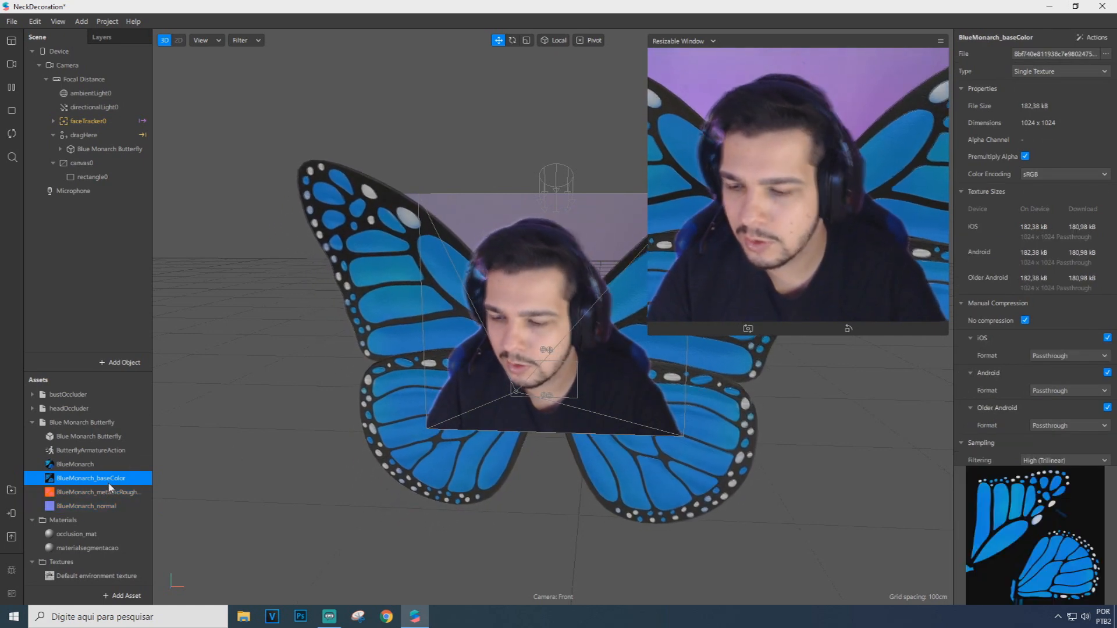
{"action": "left_click", "coordinate": [87, 506], "text": "shift"}
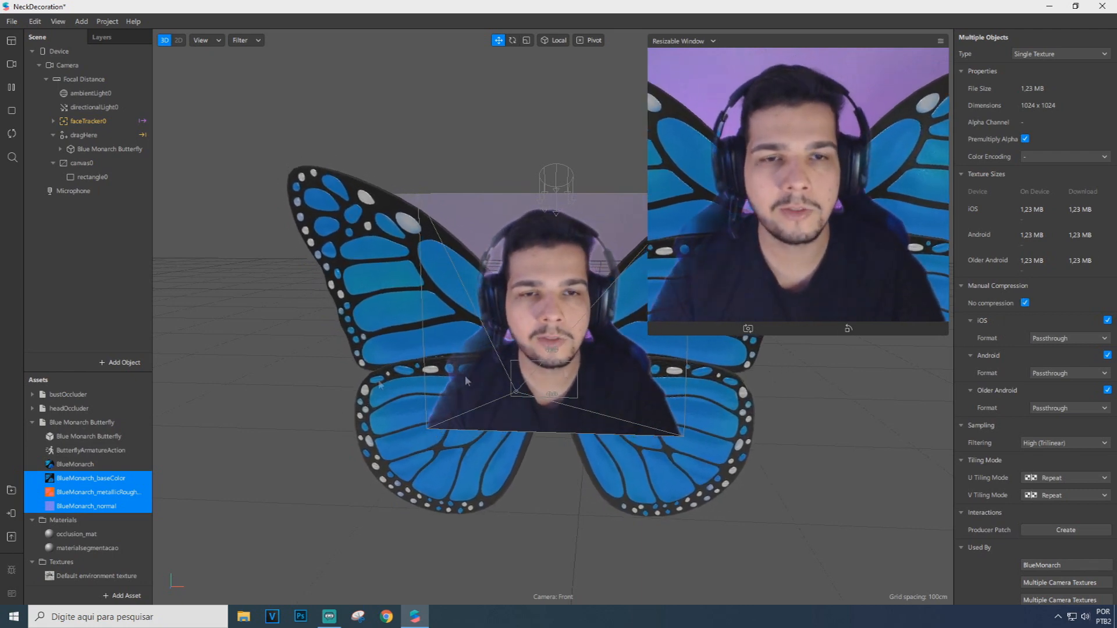
Reduce the surface roughness of the butterfly's BlueMonarch material to 0
{"action": "left_click", "coordinate": [75, 464]}
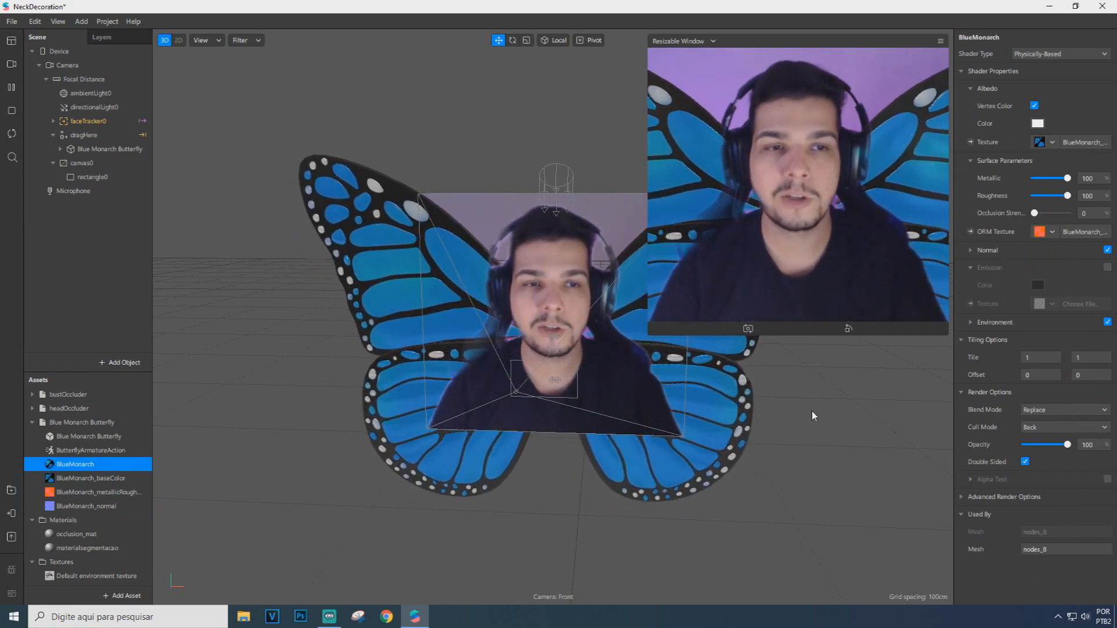
{"action": "left_click", "coordinate": [79, 474]}
{"action": "left_click", "coordinate": [79, 464]}
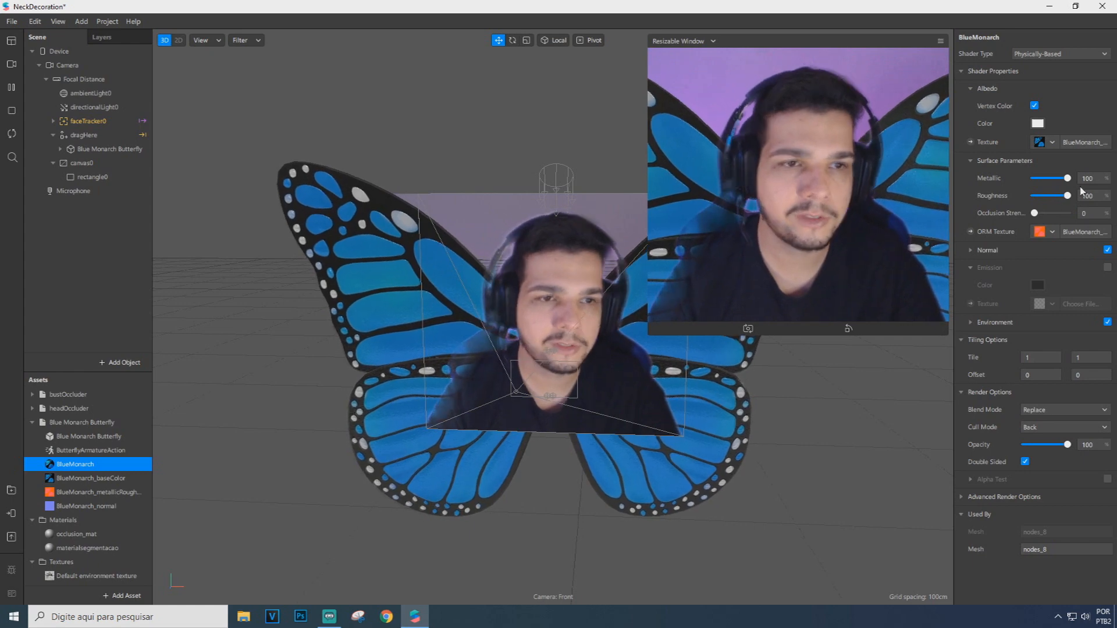
{"action": "left_click_drag", "start_coordinate": [1067, 195], "coordinate": [1031, 197]}
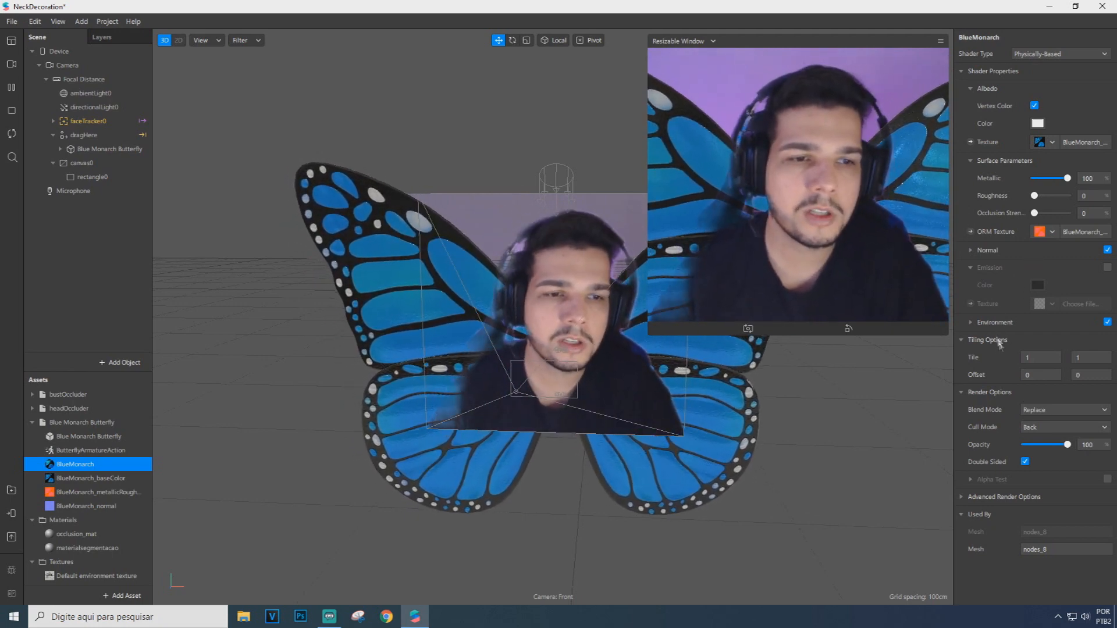
Create a new animation controller for the Blue Monarch Butterfly object in the scene
{"action": "left_click", "coordinate": [91, 424]}
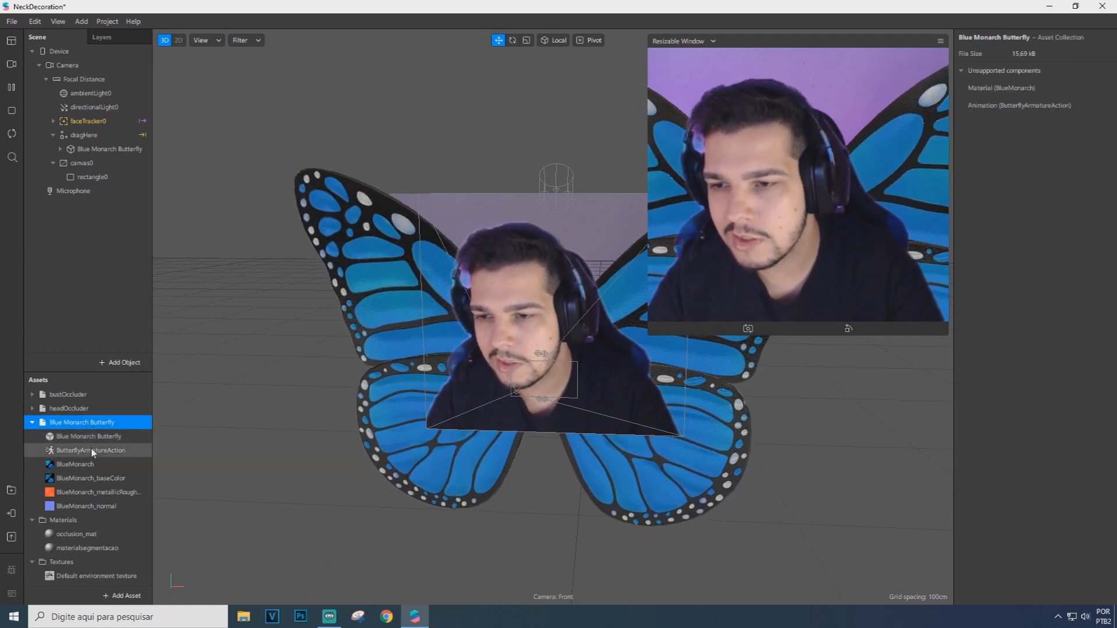
{"action": "left_click", "coordinate": [91, 450]}
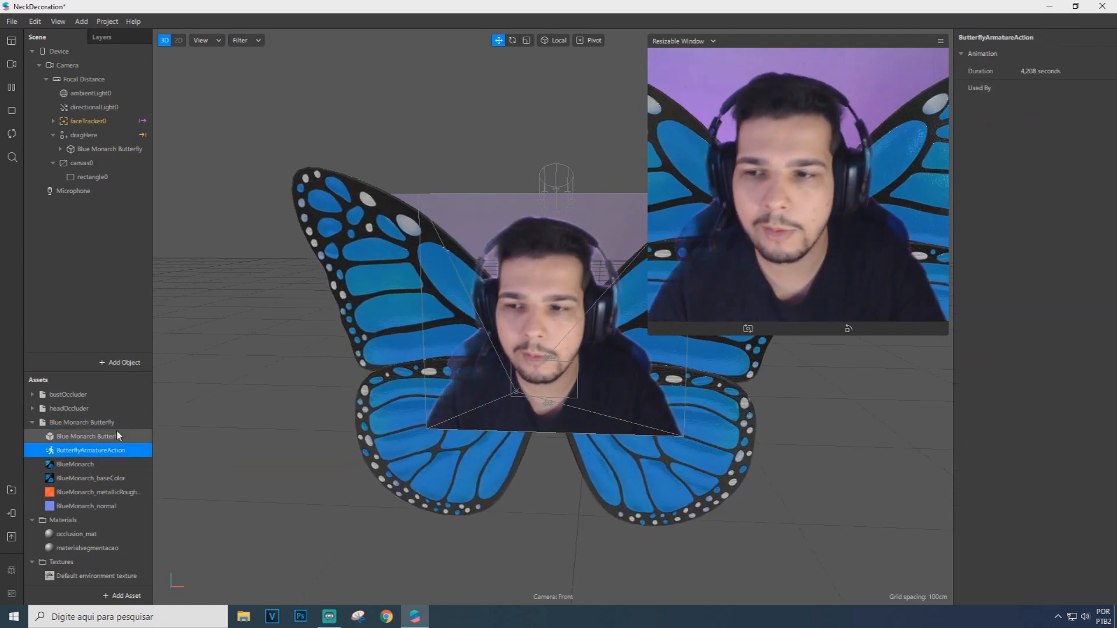
{"action": "left_click", "coordinate": [102, 452]}
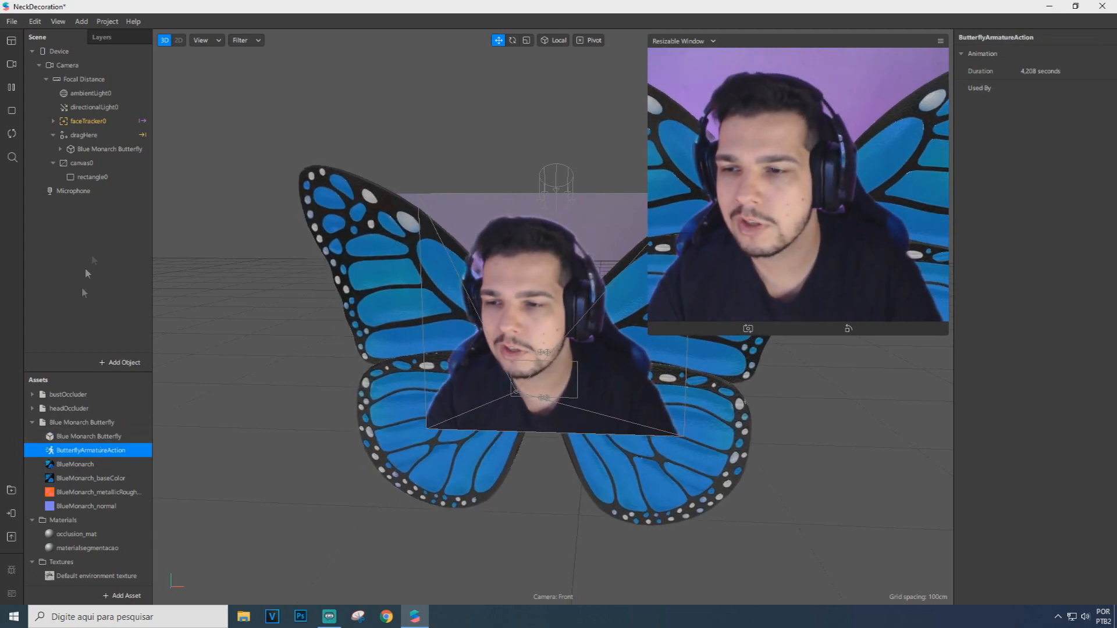
{"action": "left_click", "coordinate": [109, 149]}
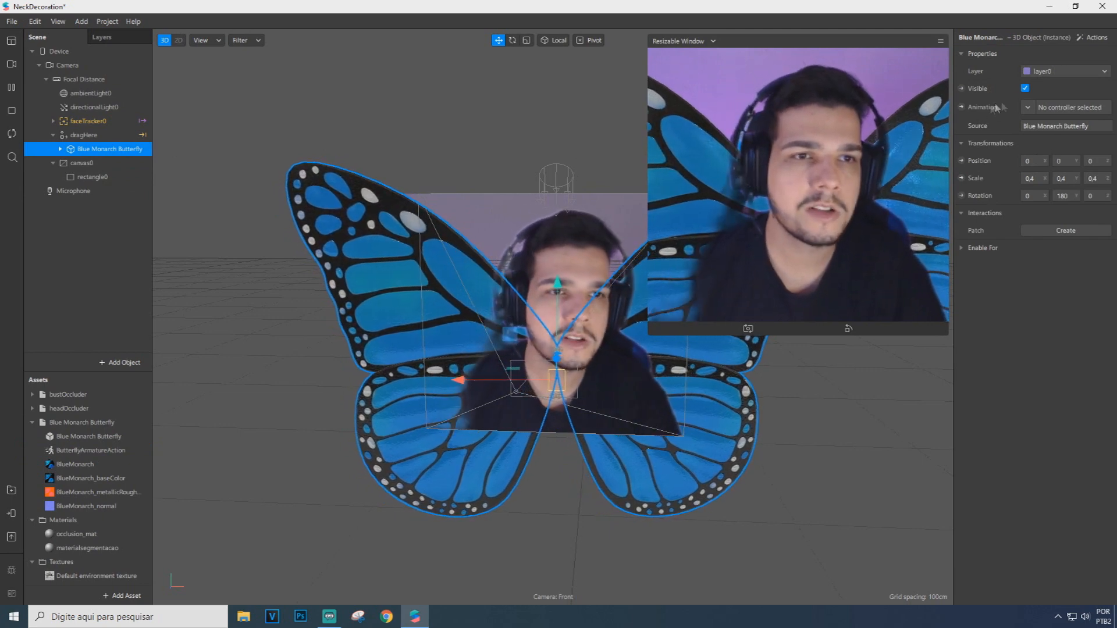
{"action": "left_click", "coordinate": [1029, 108]}
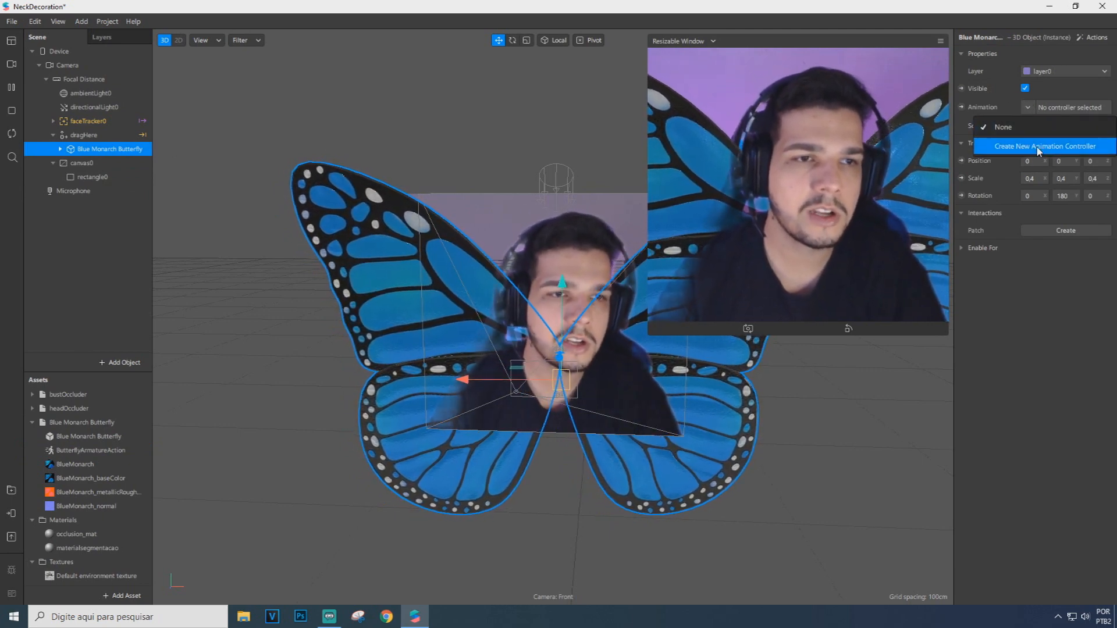
{"action": "left_click", "coordinate": [1039, 146]}
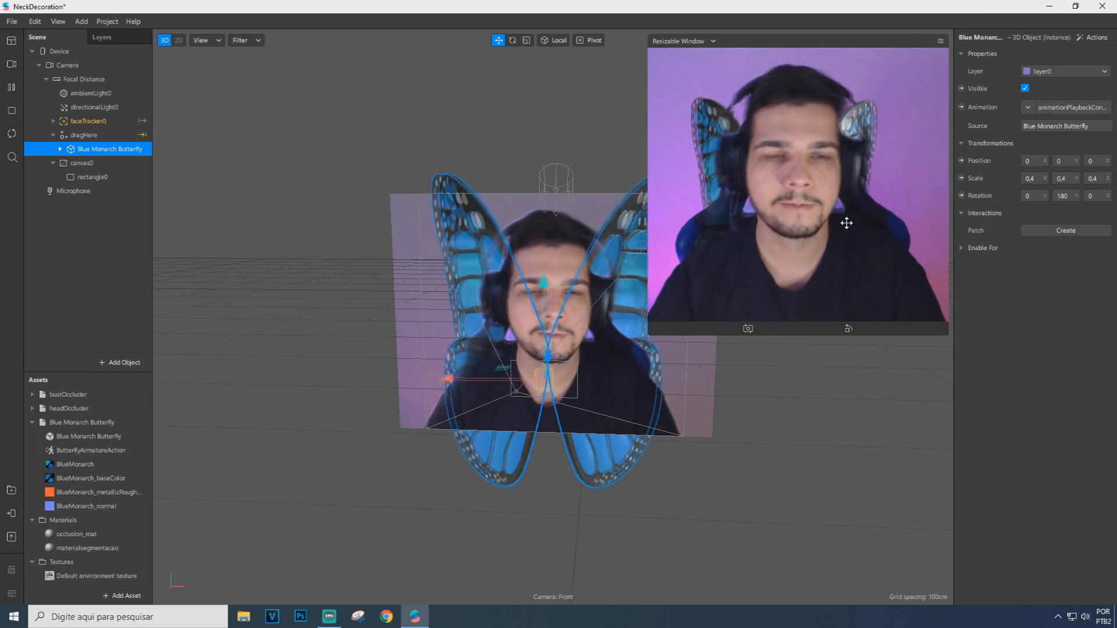
{"action": "left_click", "coordinate": [103, 228]}
{"action": "right_click", "coordinate": [103, 228]}
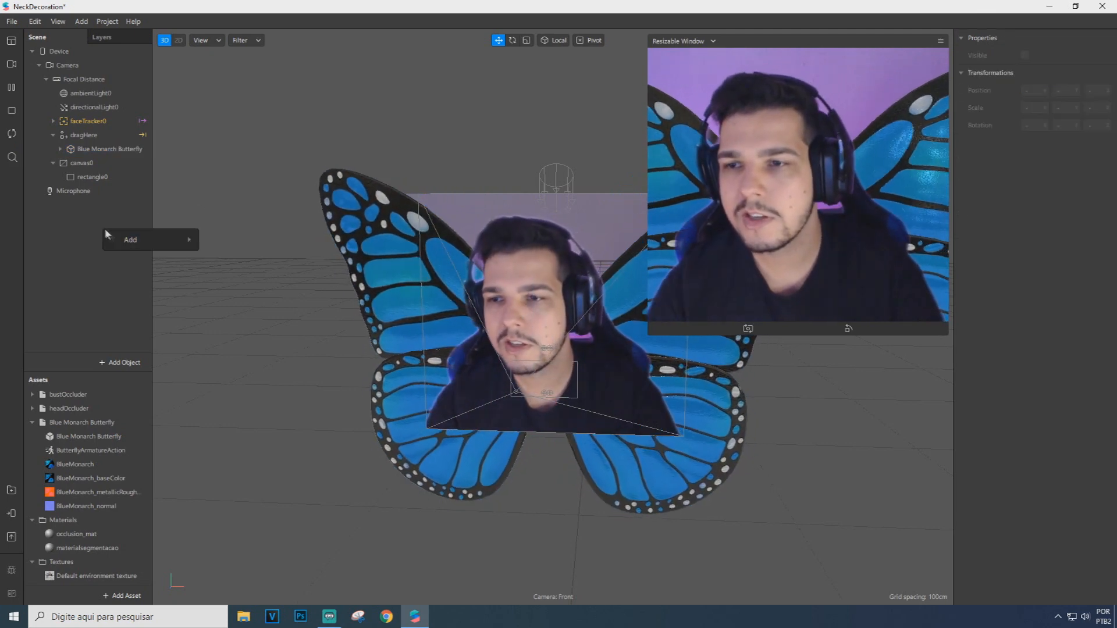
{"action": "mouse_move", "coordinate": [183, 241]}
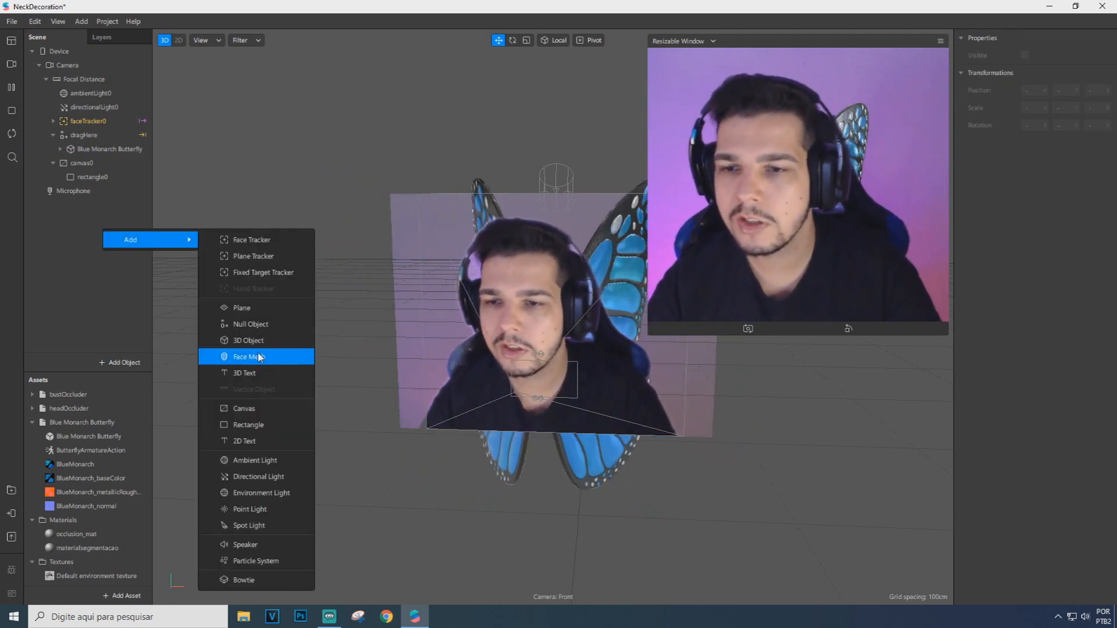
{"action": "left_click", "coordinate": [260, 359]}
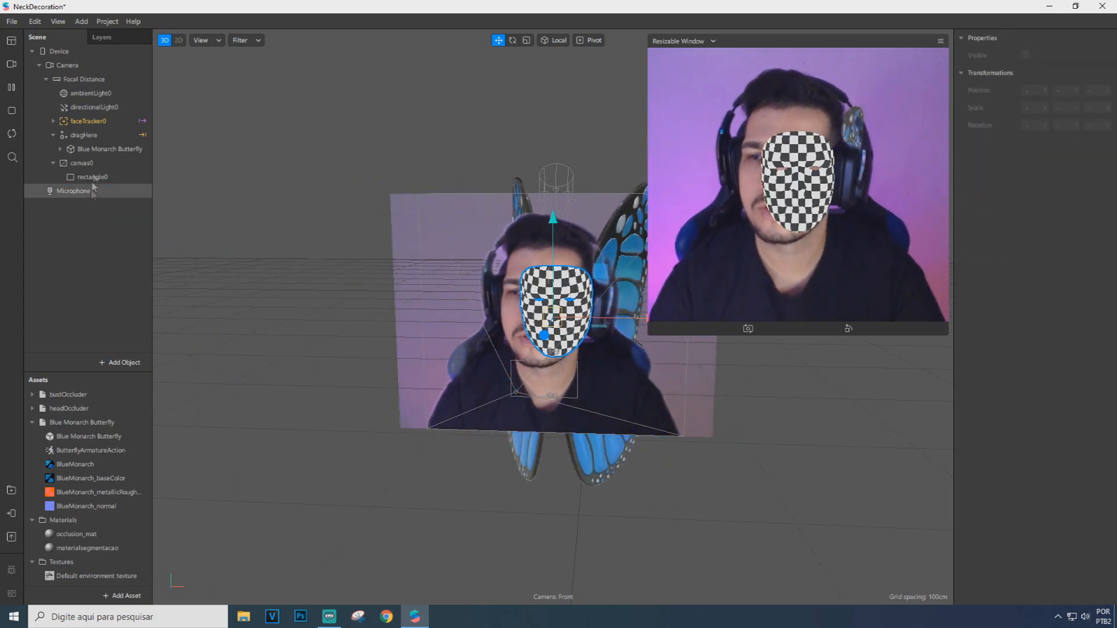
{"action": "left_click_drag", "start_coordinate": [87, 191], "coordinate": [74, 122]}
{"action": "left_click", "coordinate": [74, 122]}
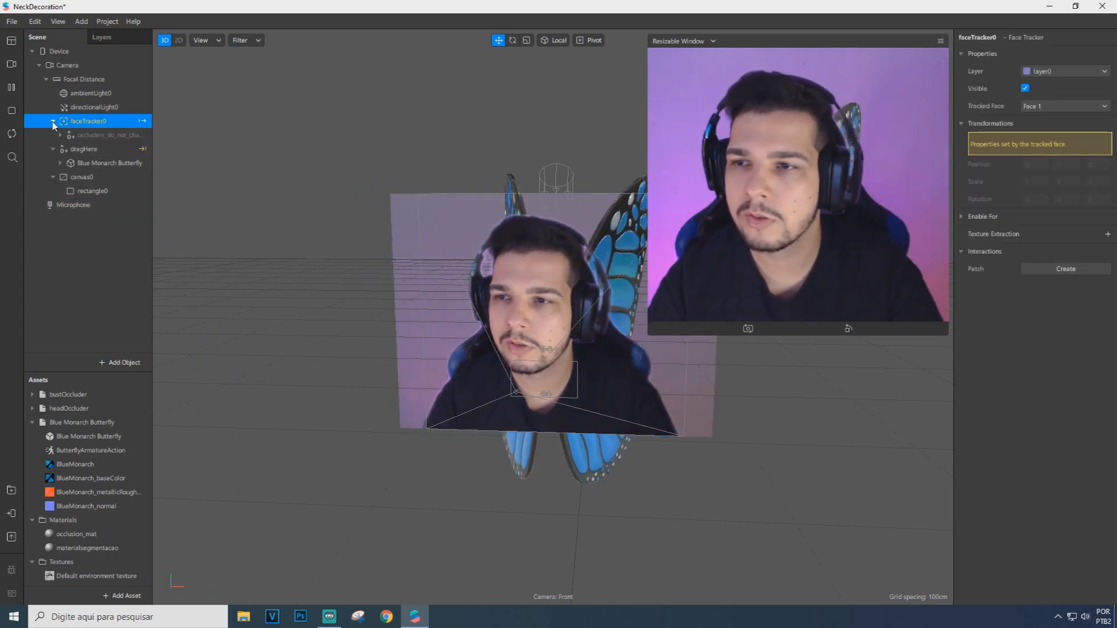
{"action": "left_click", "coordinate": [53, 122]}
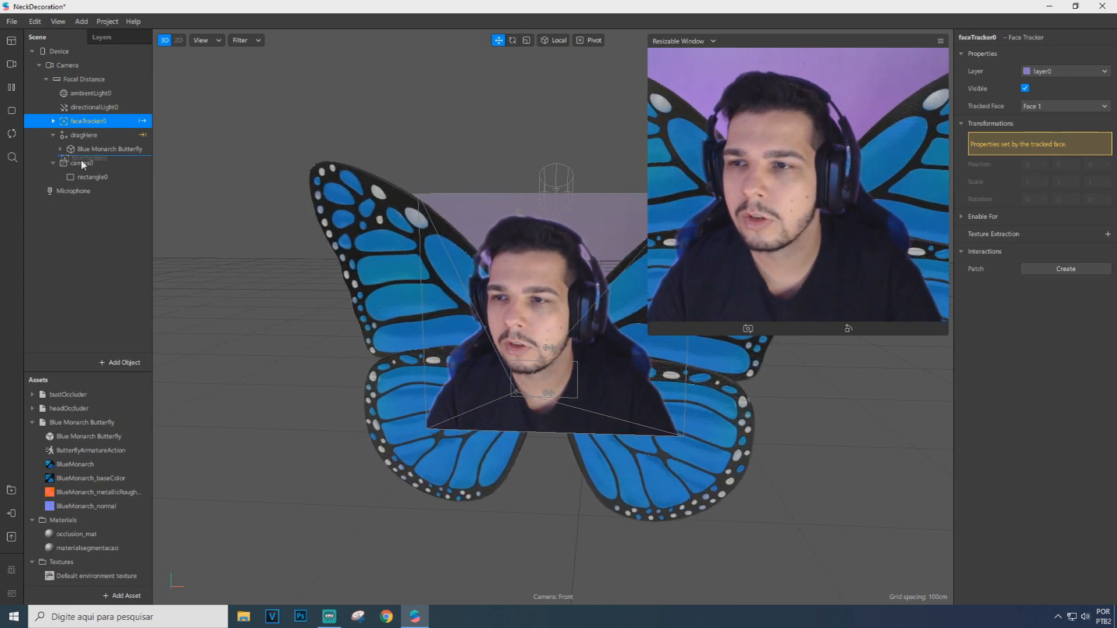
Add a second face tracker to the scene and place a face mesh inside it
{"action": "right_click", "coordinate": [86, 221]}
{"action": "mouse_move", "coordinate": [125, 227]}
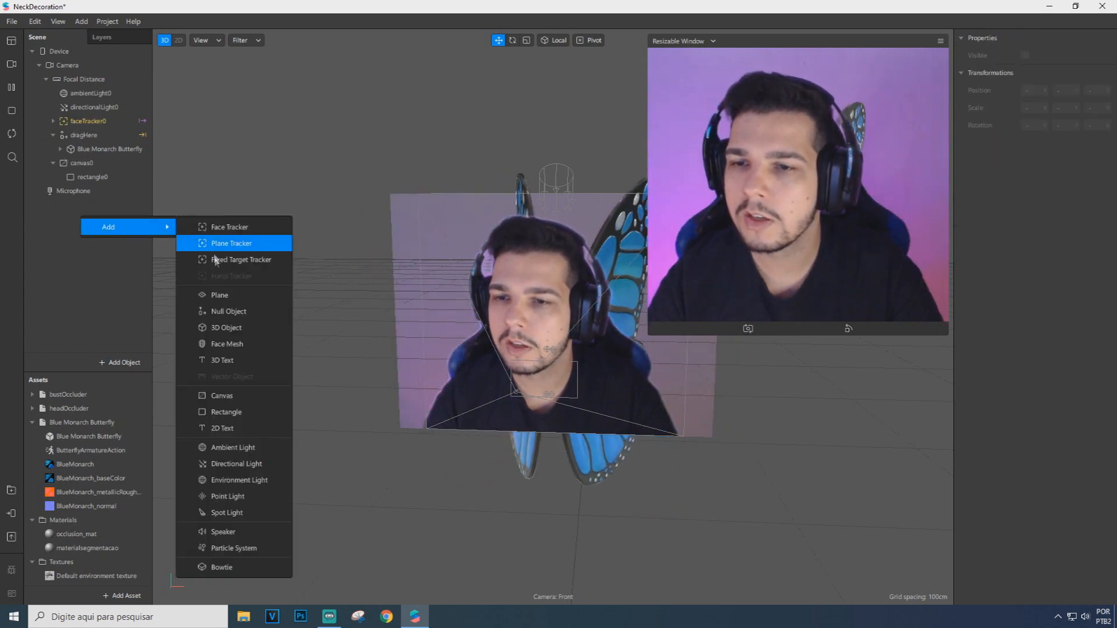
{"action": "left_click", "coordinate": [247, 225]}
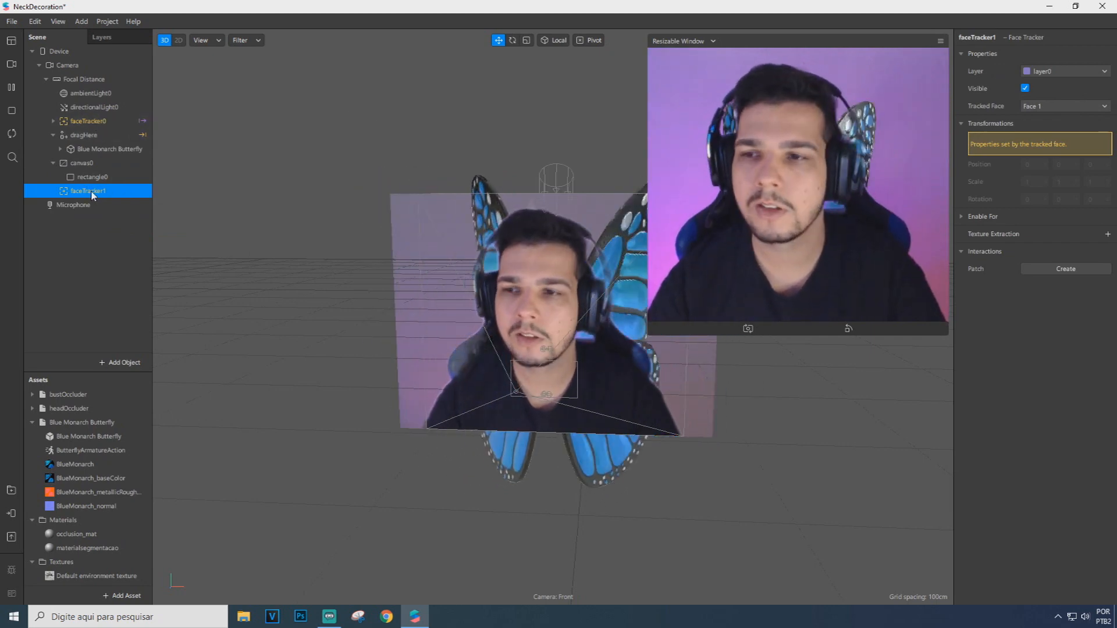
{"action": "right_click", "coordinate": [92, 195]}
{"action": "mouse_move", "coordinate": [143, 202]}
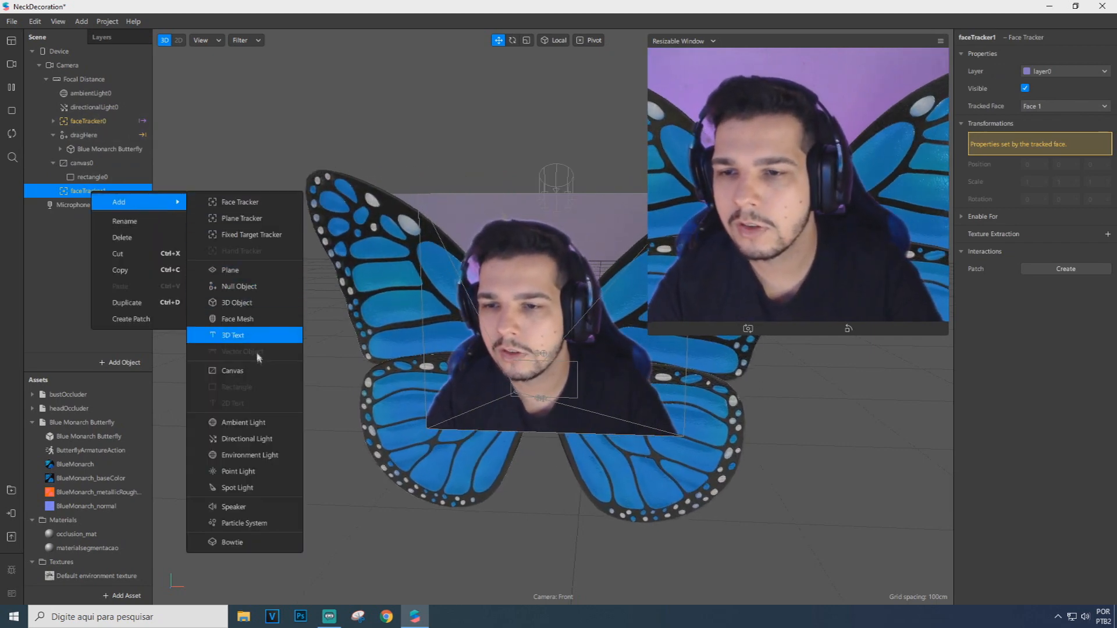
{"action": "left_click", "coordinate": [249, 319]}
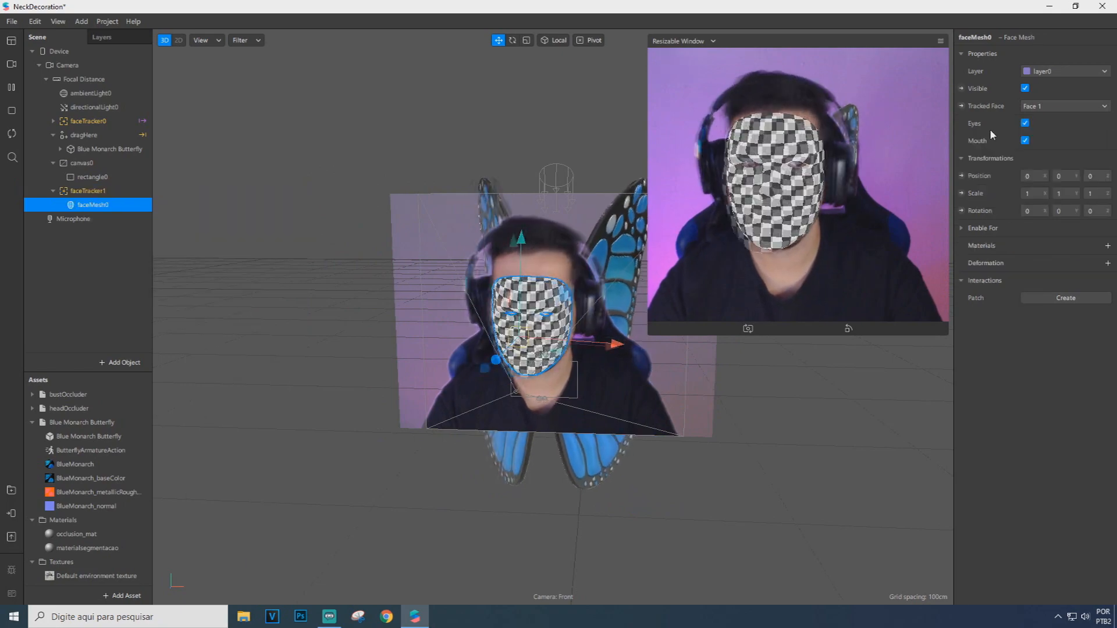
Turn off the eyes and mouth openings of the face mesh and give it a new material
{"action": "left_click", "coordinate": [1025, 140]}
{"action": "left_click", "coordinate": [1024, 123]}
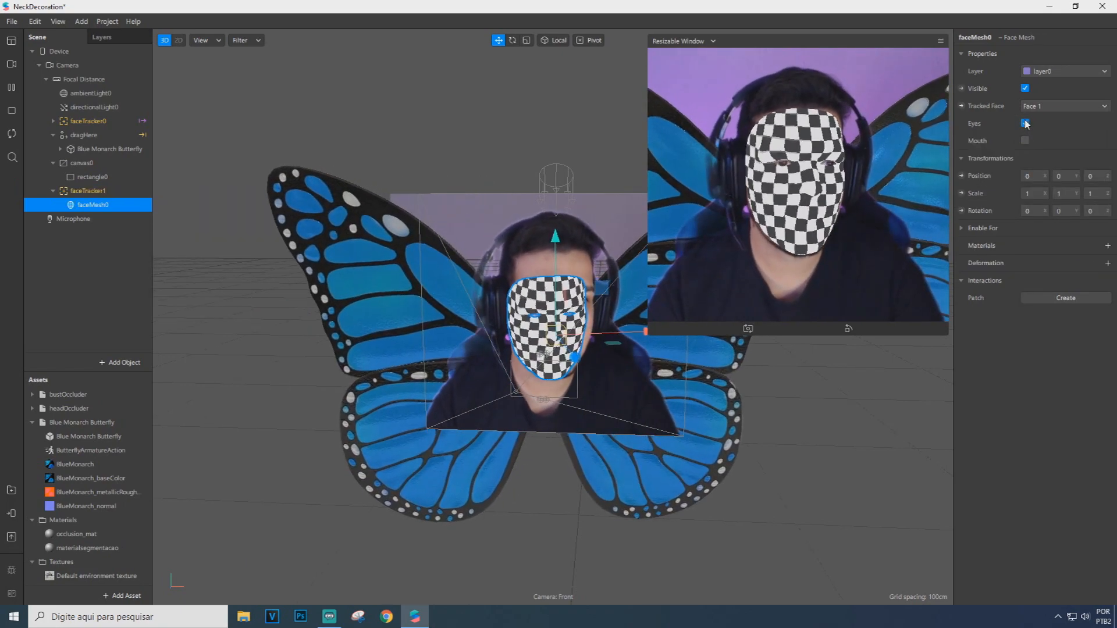
{"action": "left_click", "coordinate": [1108, 246]}
{"action": "left_click", "coordinate": [1000, 346]}
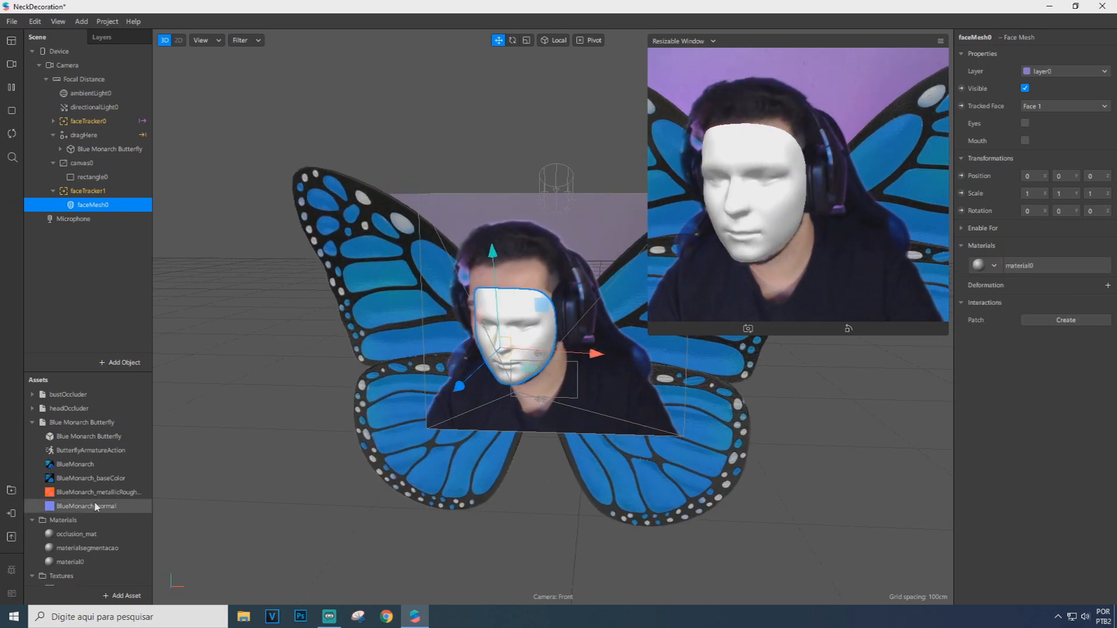
Rename the face mesh's new material to materialrosto and set its shader type to Flat
{"action": "double_click", "coordinate": [73, 562]}
{"action": "type", "text": "materialrosto"}
{"action": "key", "text": "Return"}
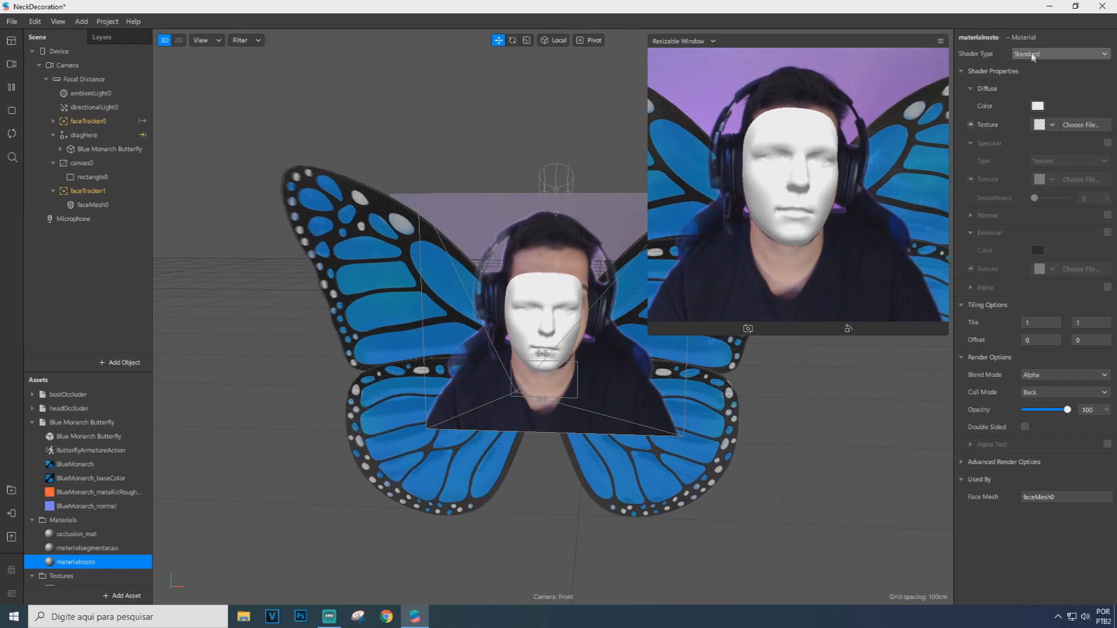
{"action": "left_click", "coordinate": [1058, 53]}
{"action": "left_click", "coordinate": [1037, 68]}
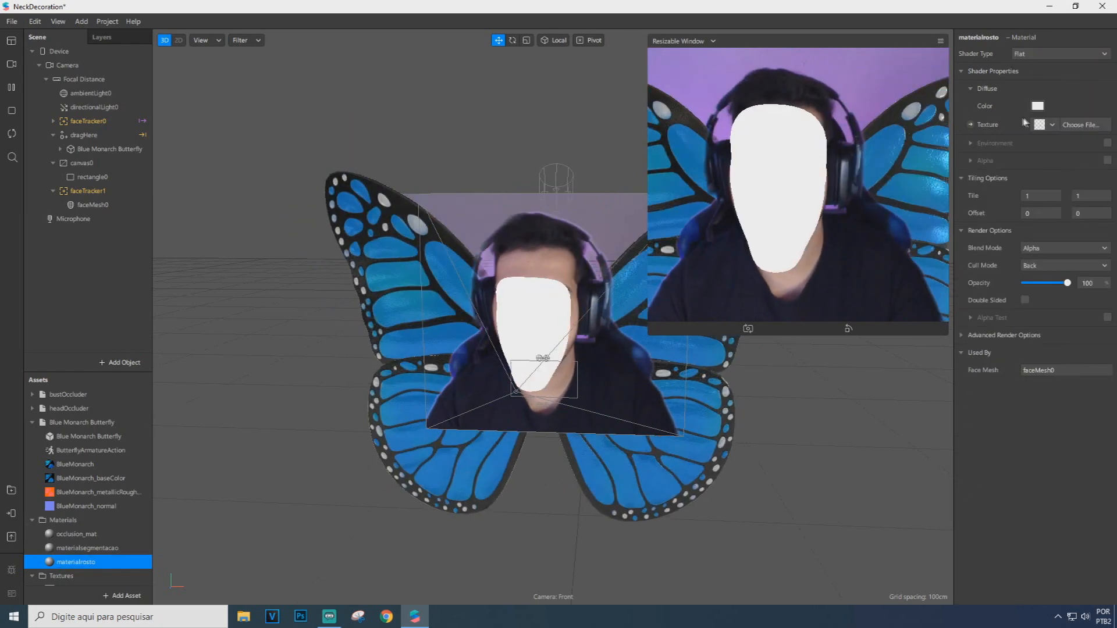
Add texture extraction to faceTracker1 and use faceTracker1 Texture as the diffuse texture of materialrosto
{"action": "left_click", "coordinate": [111, 193]}
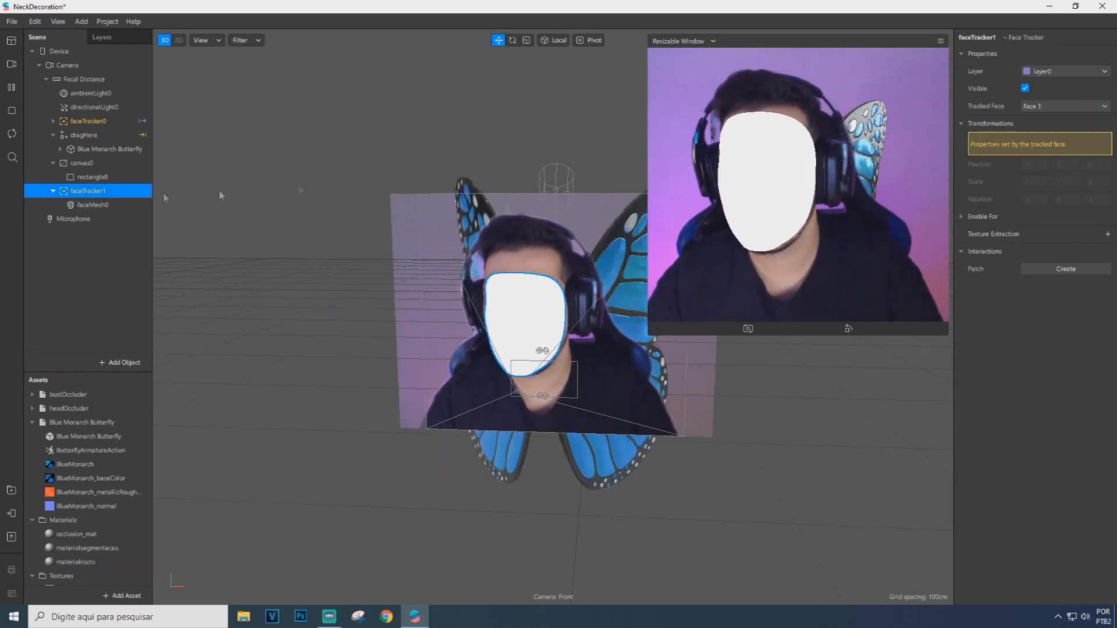
{"action": "left_click", "coordinate": [1108, 234]}
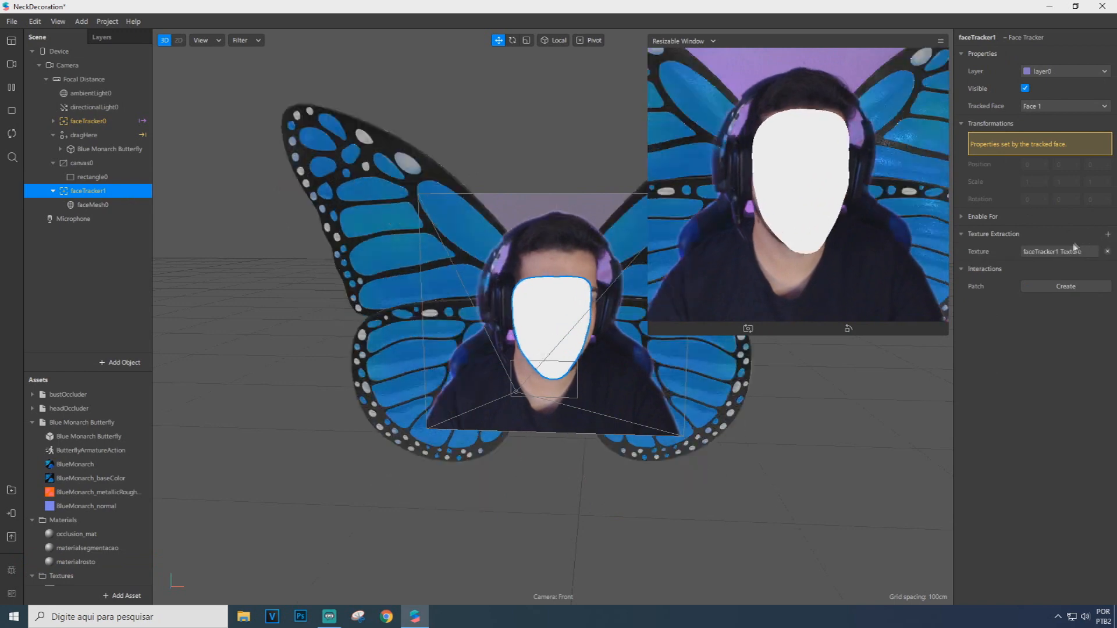
{"action": "double_click", "coordinate": [79, 562]}
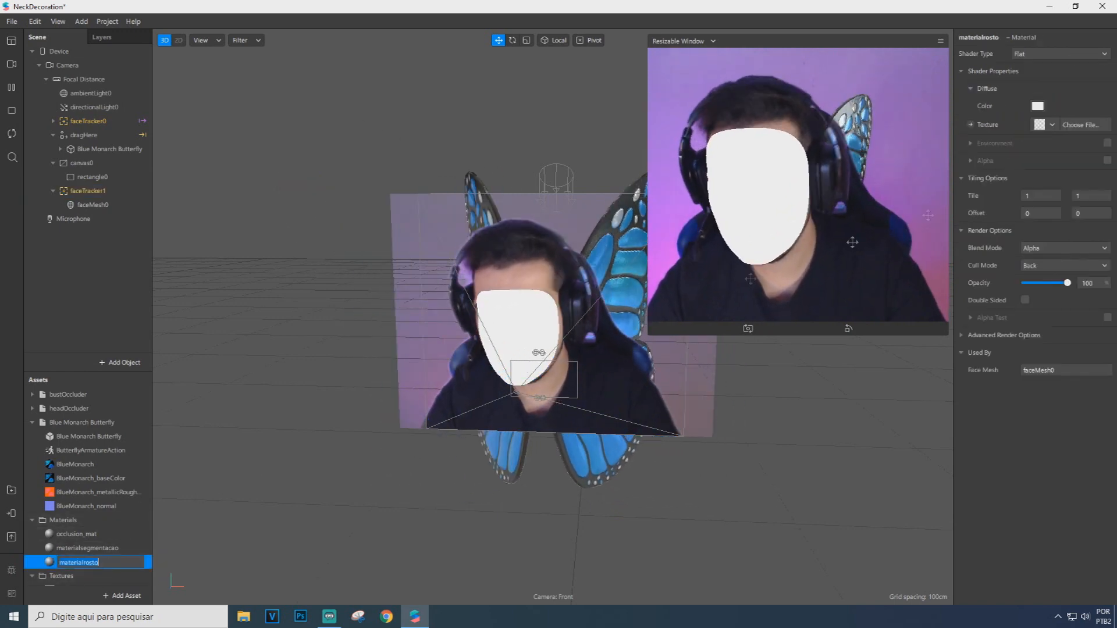
{"action": "left_click", "coordinate": [1052, 124]}
{"action": "left_click", "coordinate": [999, 218]}
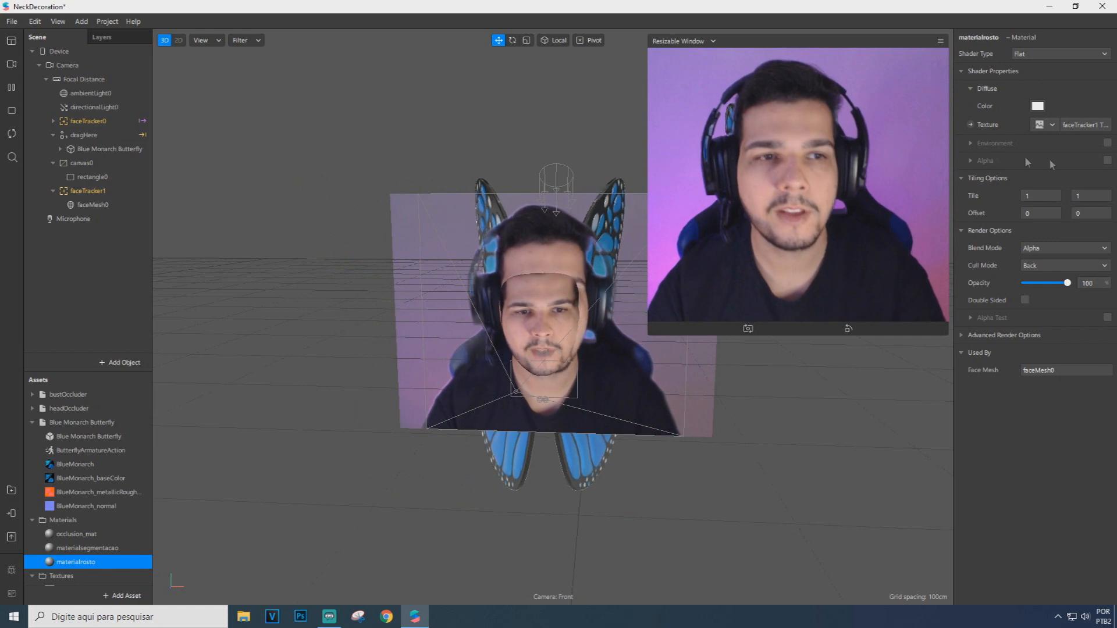
{"action": "left_click", "coordinate": [1107, 160]}
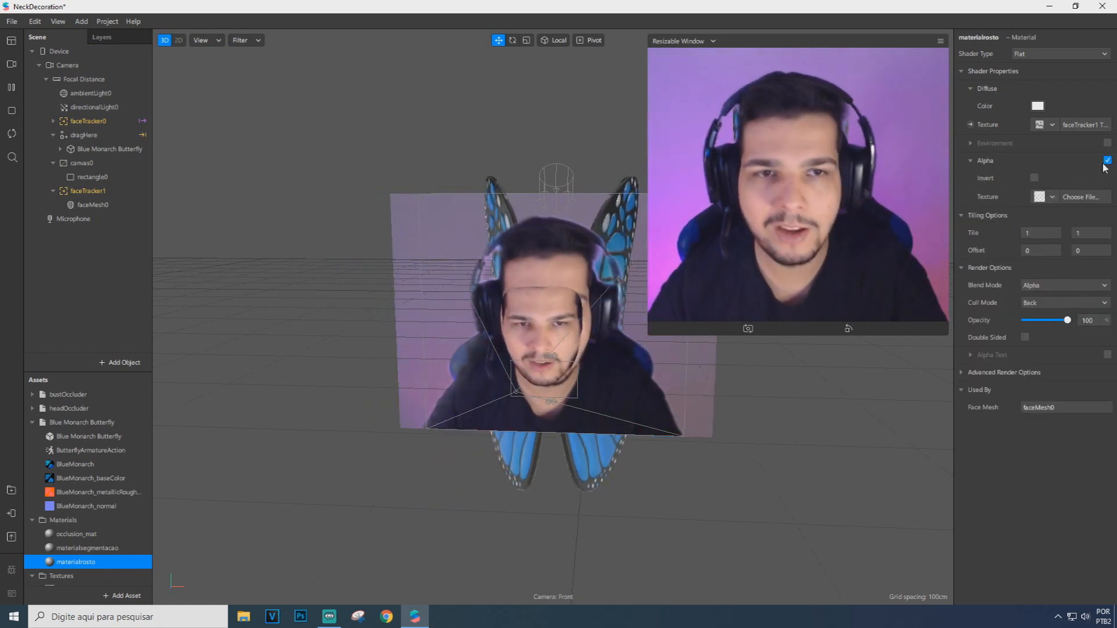
{"action": "left_click", "coordinate": [1050, 200]}
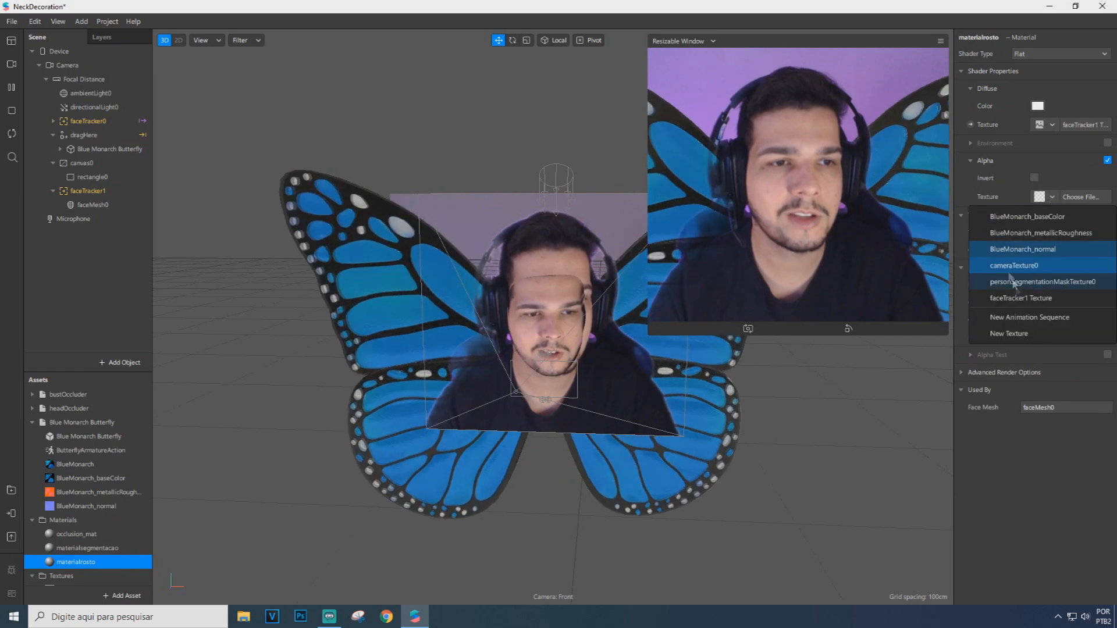
{"action": "left_click", "coordinate": [1106, 160]}
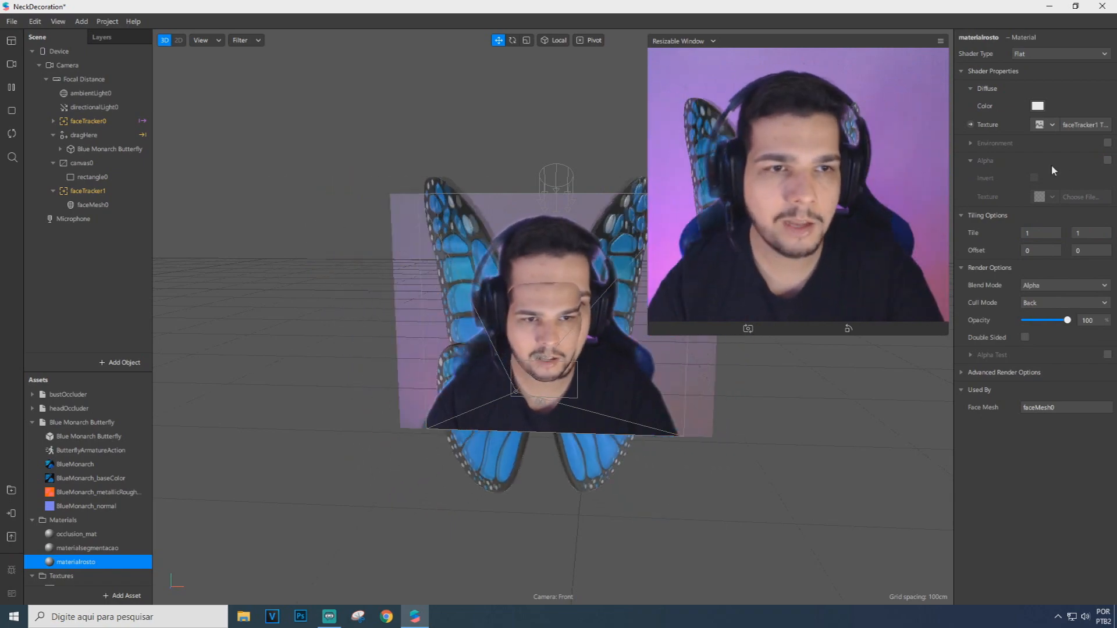
Add a second face mesh inside faceTracker1 and assign it a new material
{"action": "left_click", "coordinate": [87, 191]}
{"action": "right_click", "coordinate": [96, 192]}
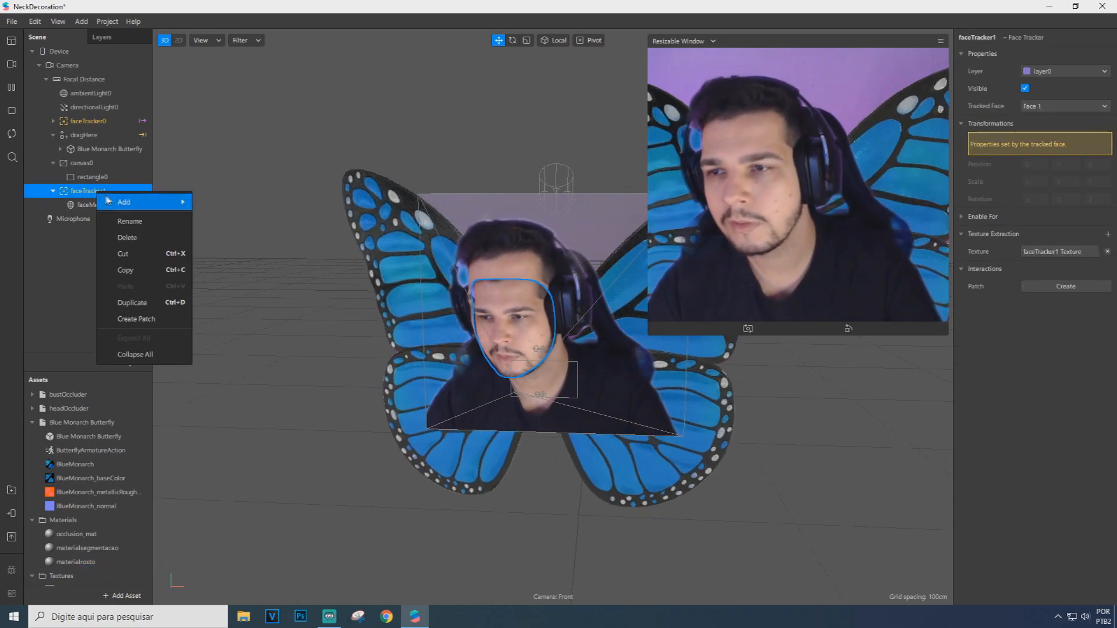
{"action": "mouse_move", "coordinate": [124, 202]}
{"action": "left_click", "coordinate": [248, 321]}
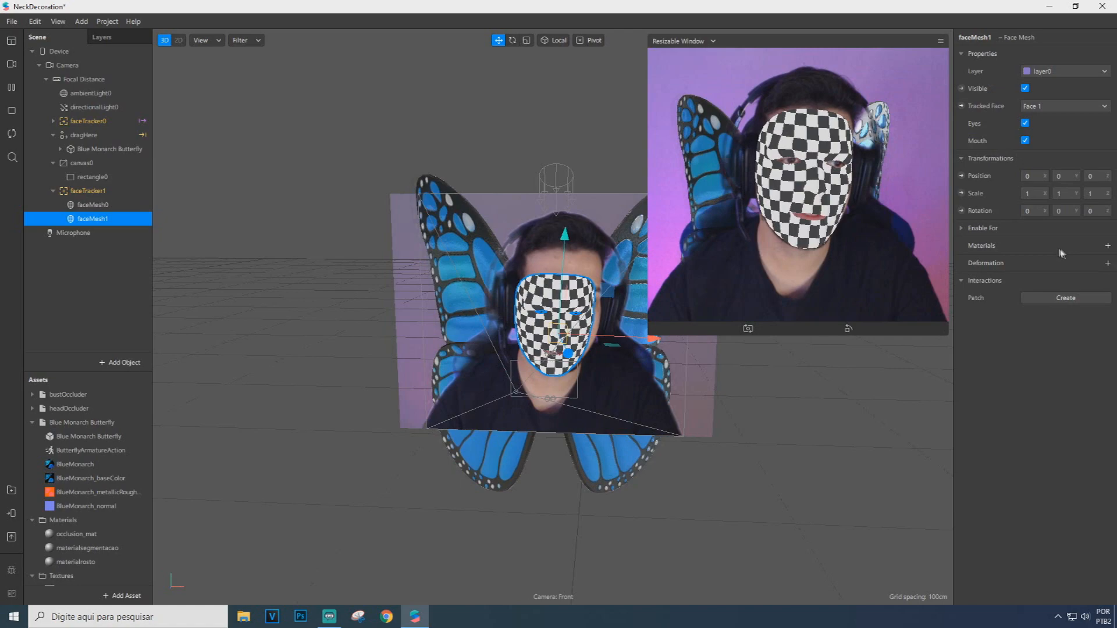
{"action": "left_click", "coordinate": [1107, 245]}
{"action": "left_click", "coordinate": [1047, 365]}
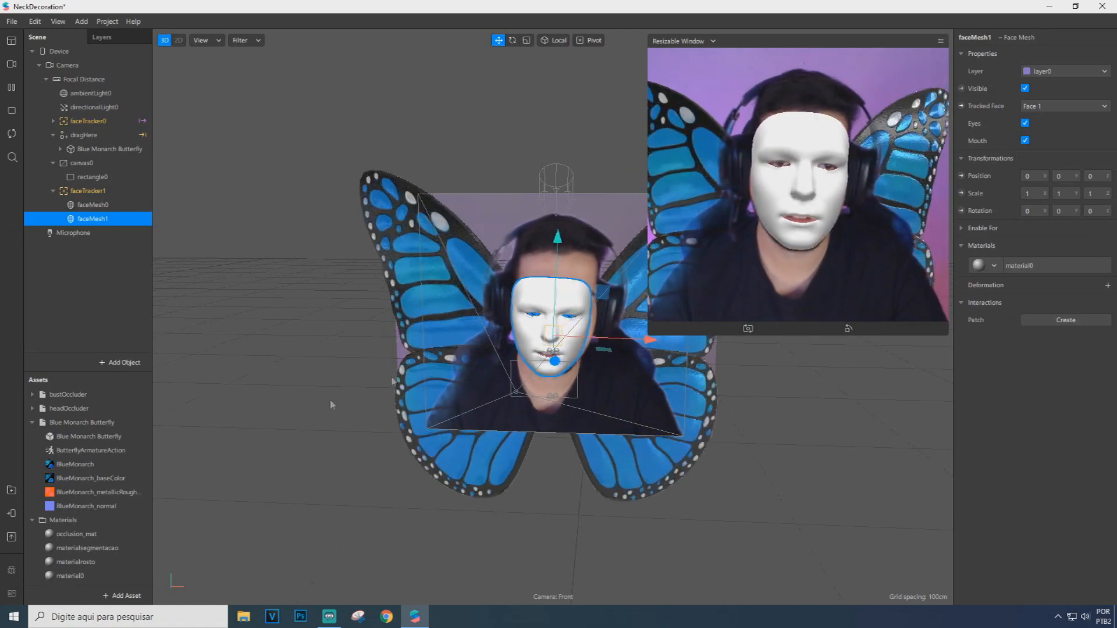
Rename the second face mesh's material to materialretouch
{"action": "scroll", "coordinate": [88, 570], "scroll_direction": "down", "scroll_amount": 1}
{"action": "double_click", "coordinate": [106, 563]}
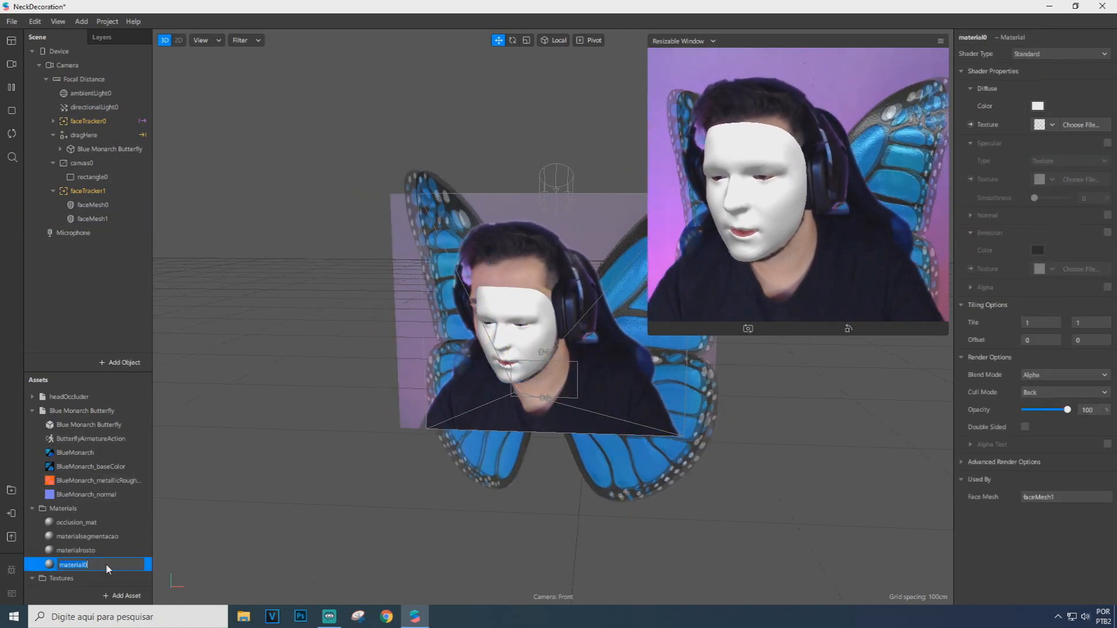
{"action": "type", "text": "materialretouch"}
{"action": "key", "text": "Return"}
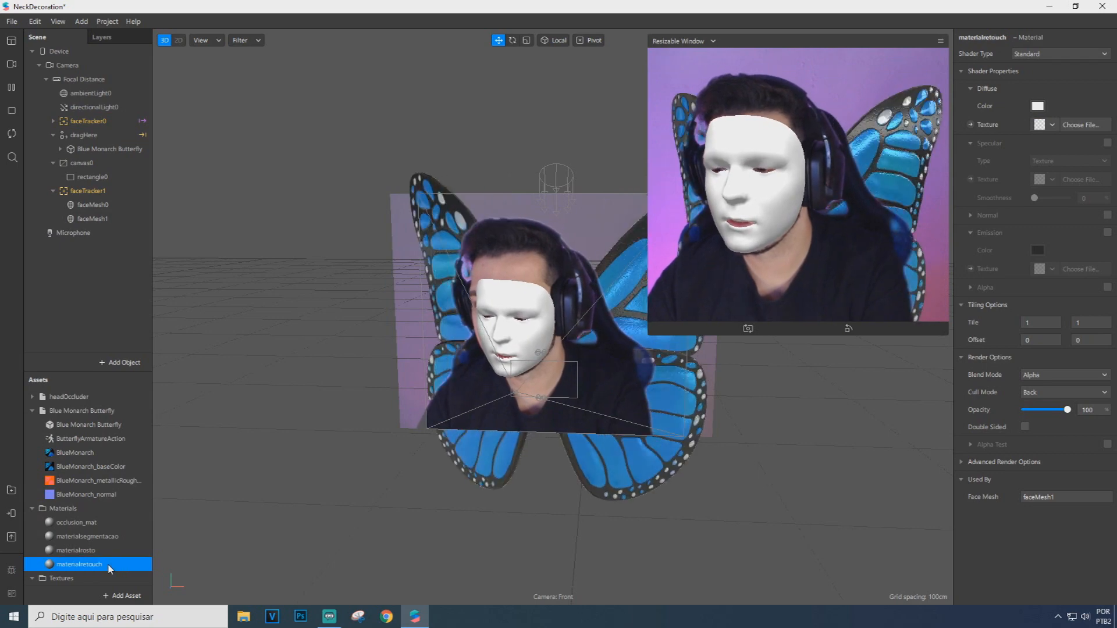
Set the shader type of materialretouch to Retouching with skin smoothing at 25
{"action": "left_click", "coordinate": [1054, 52]}
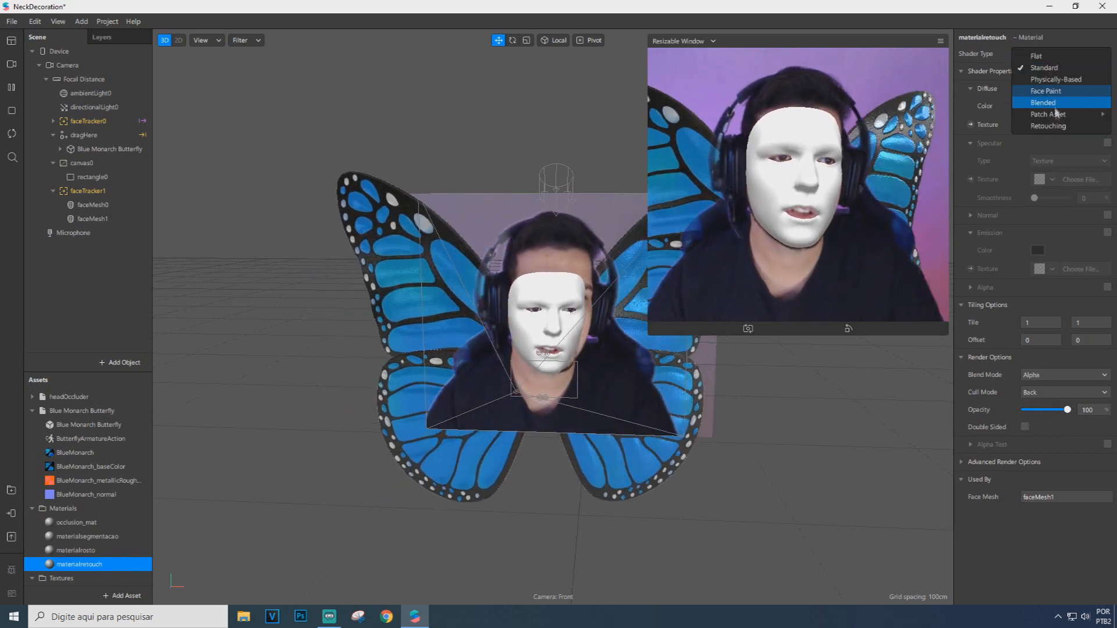
{"action": "left_click", "coordinate": [1049, 126]}
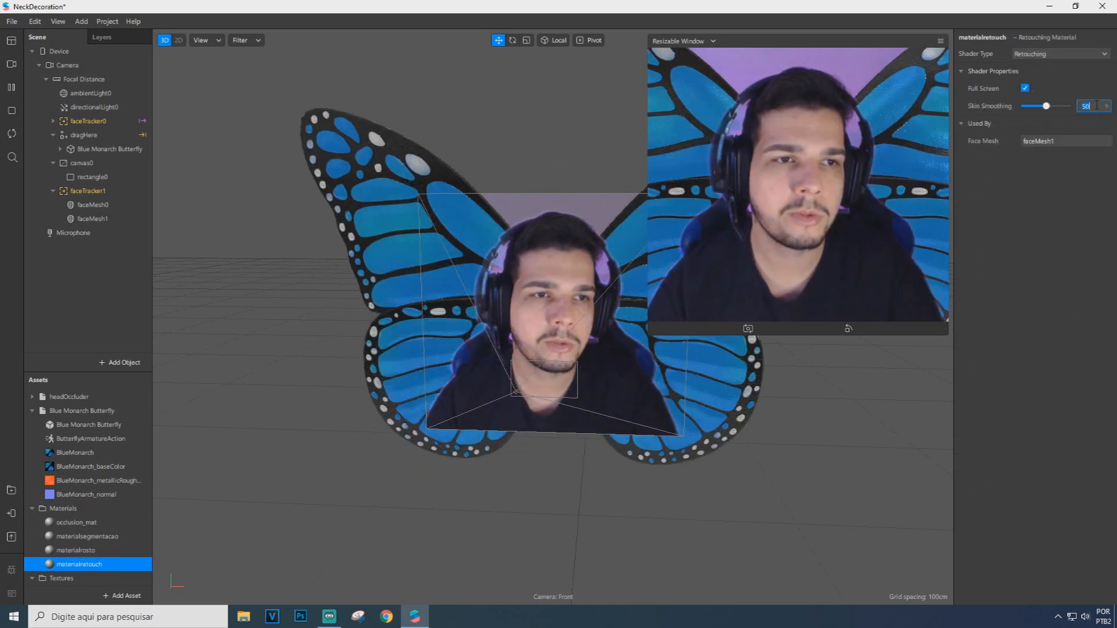
{"action": "type", "text": "25"}
{"action": "key", "text": "Return"}
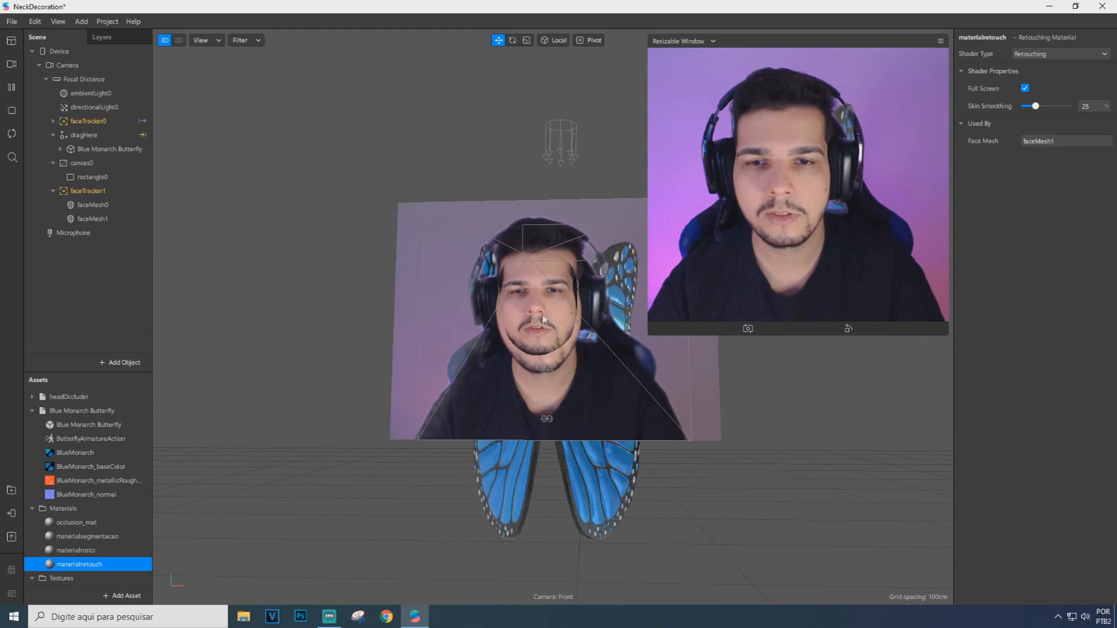
Examine the face in the viewport and review the settings of materialrosto and materialsegmentacao
{"action": "scroll", "coordinate": [547, 317], "scroll_direction": "up", "scroll_amount": 5}
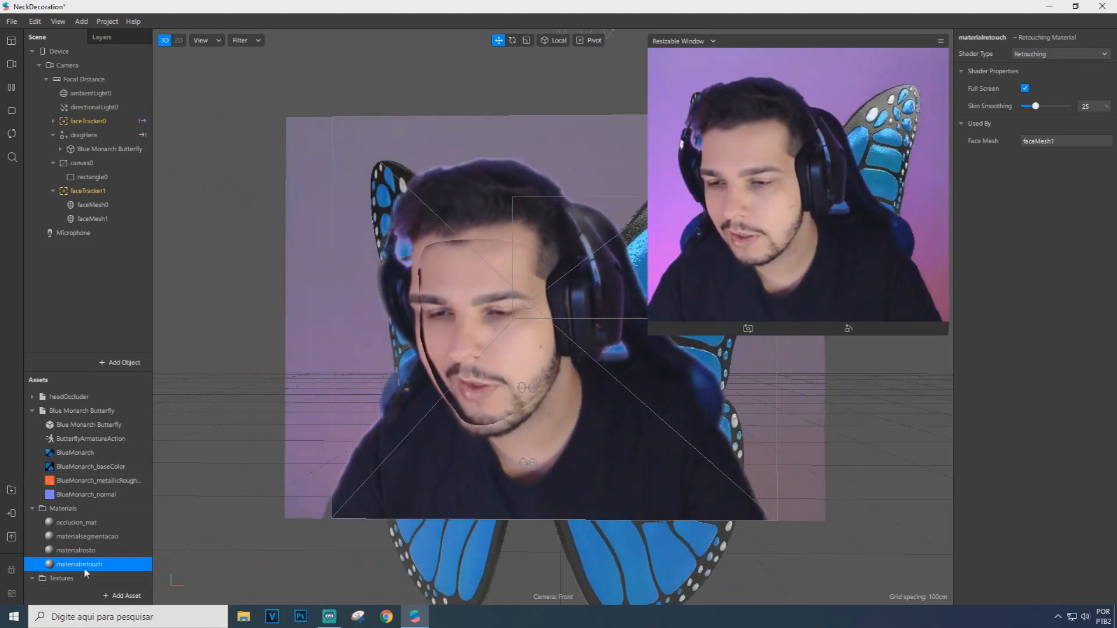
{"action": "left_click", "coordinate": [86, 552]}
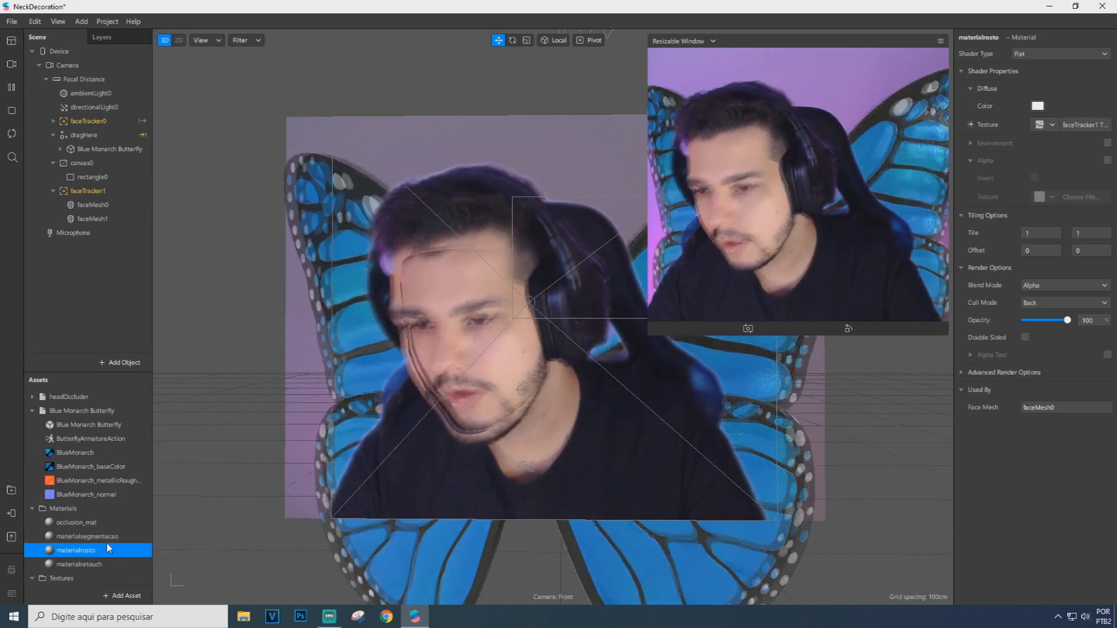
{"action": "left_click", "coordinate": [96, 536]}
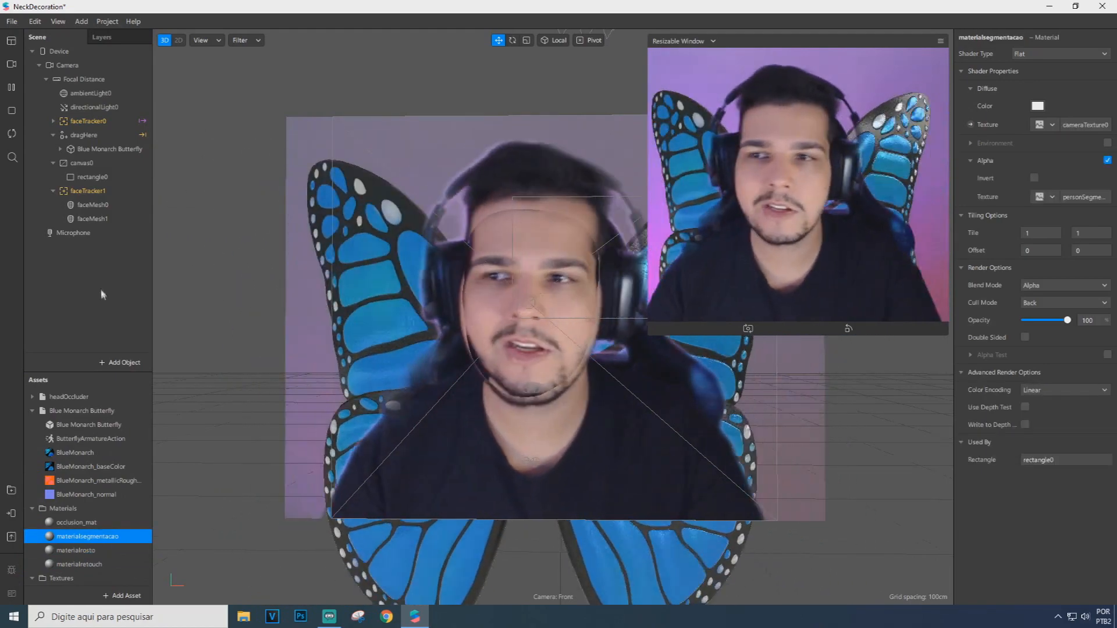